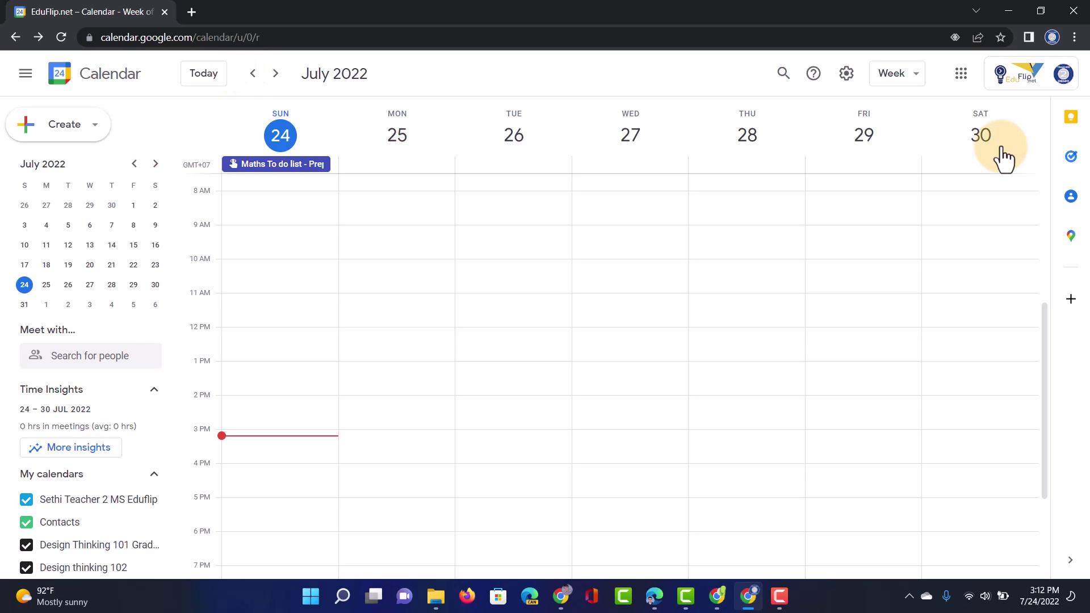
# - Turn a 10:15am–2:15pm block on Tuesday 26 July into 15-minute appointment slots and save
pyautogui.moveTo(550, 274); pyautogui.dragTo(537, 402)
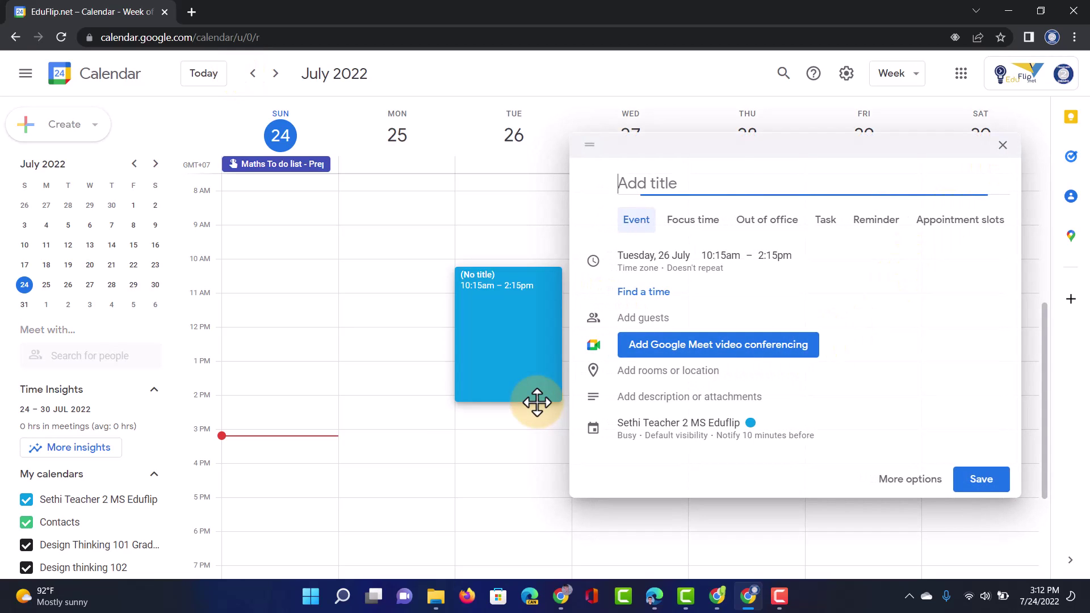
pyautogui.click(995, 226)
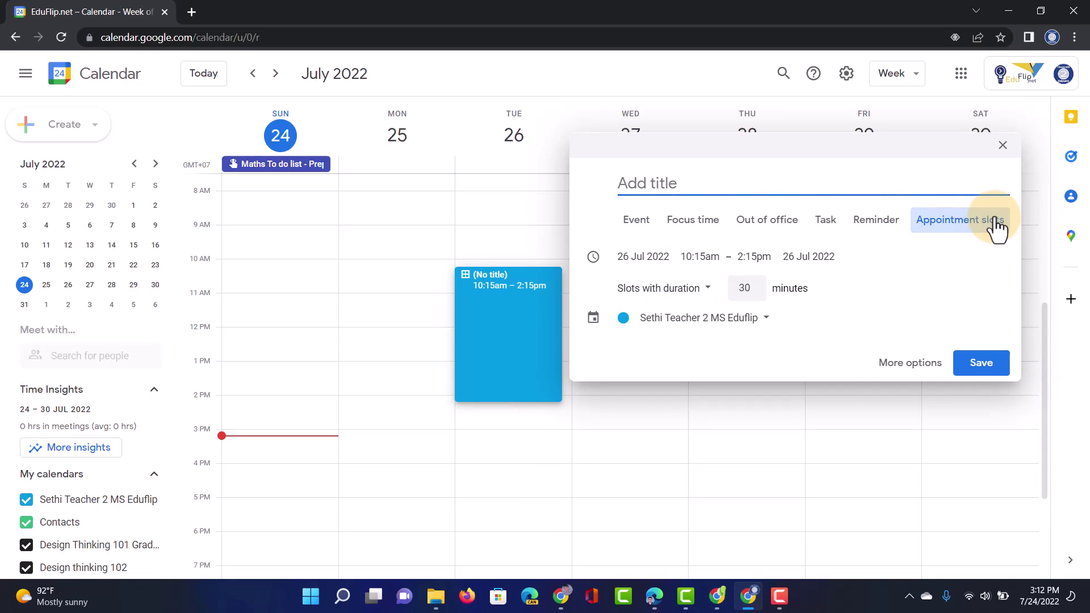
pyautogui.click(752, 287)
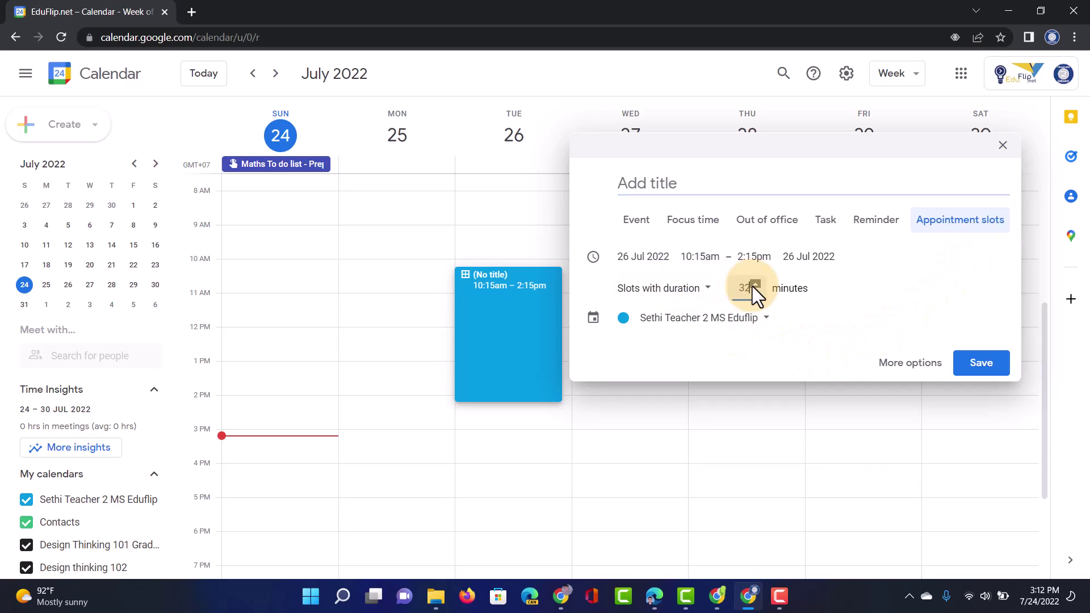
pyautogui.doubleClick(743, 288)
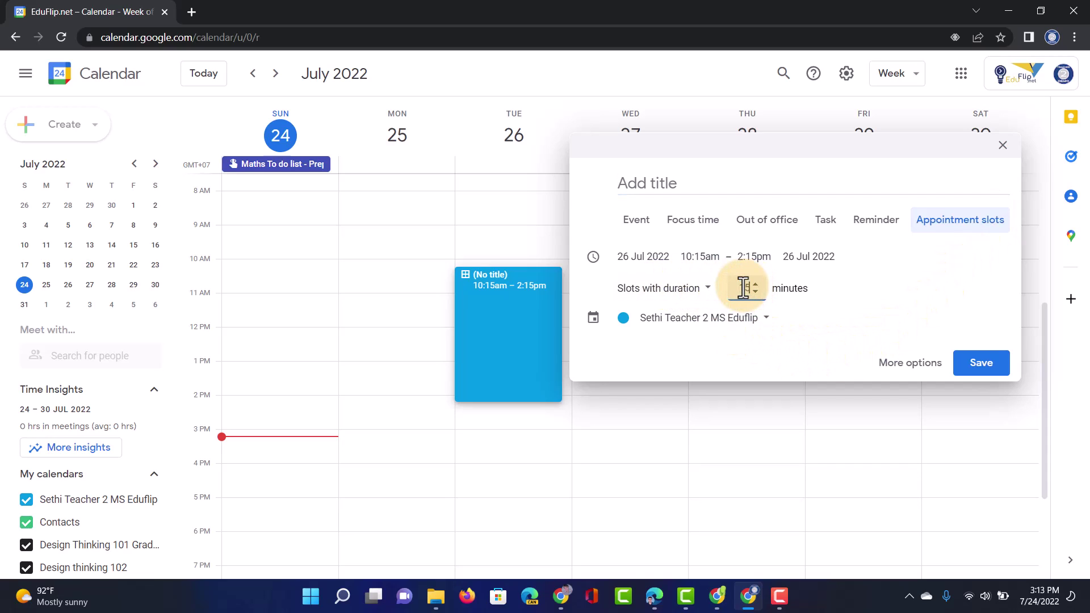
pyautogui.write('15')
pyautogui.click(991, 368)
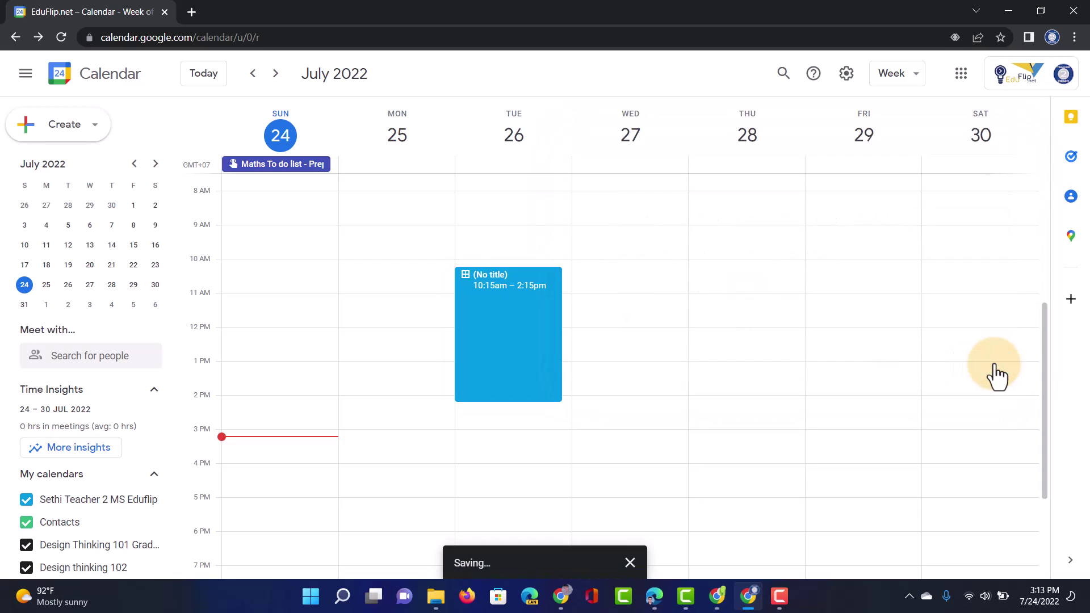
pyautogui.click(539, 353)
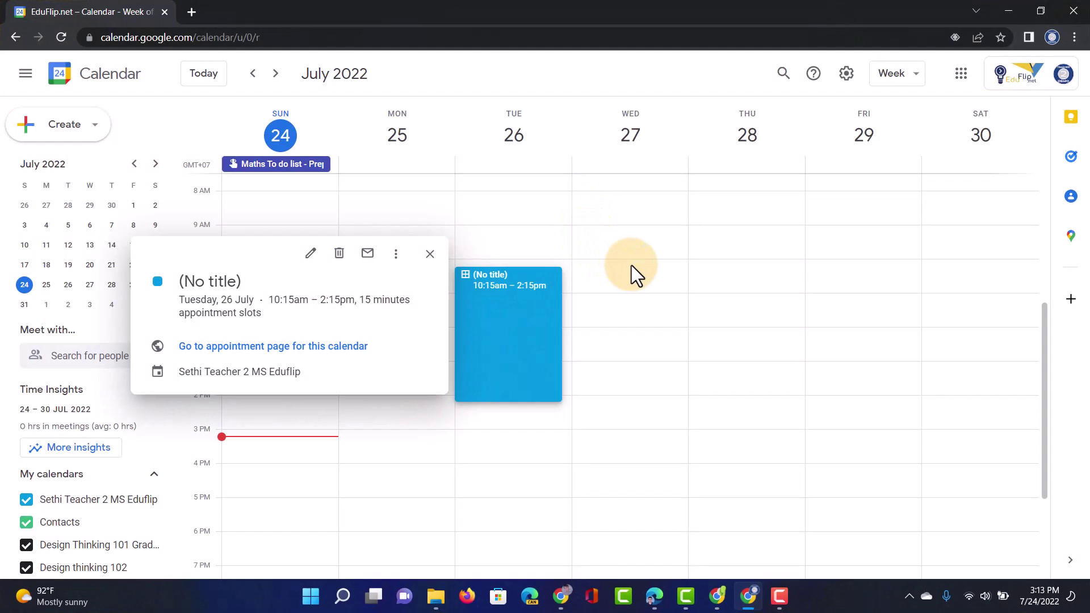
# - Enable 'Create appointment schedules instead of appointment slots' in Settings, then return to the week view
pyautogui.click(632, 265)
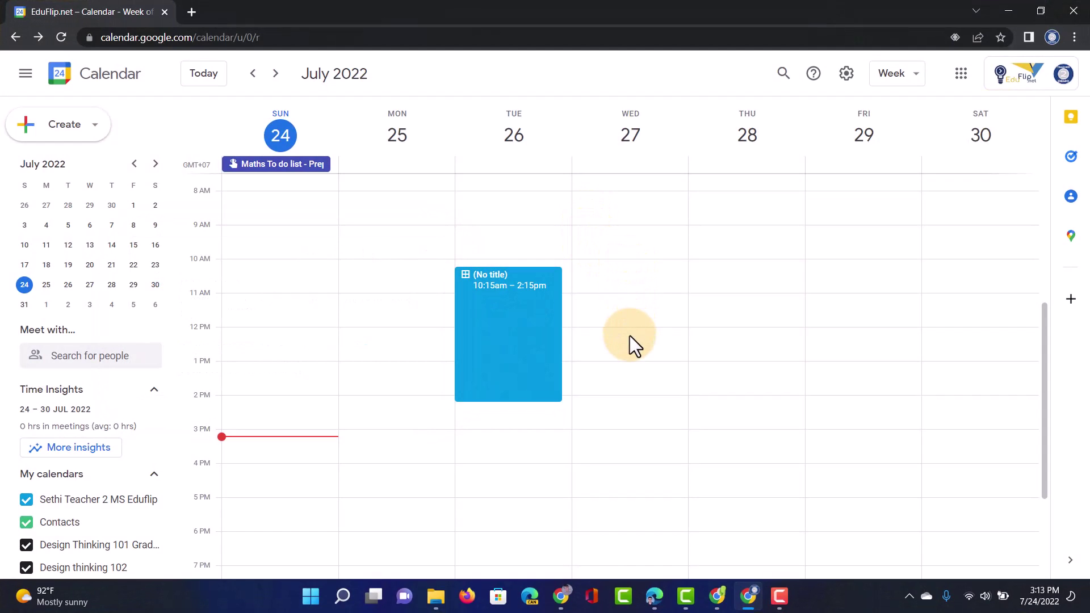
pyautogui.click(629, 336)
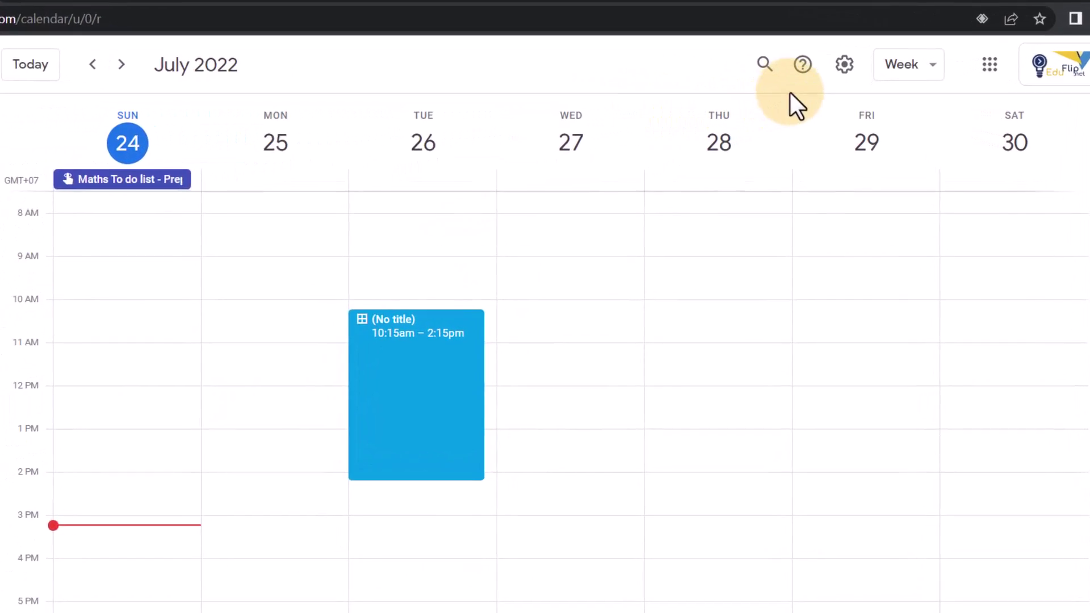
pyautogui.click(845, 64)
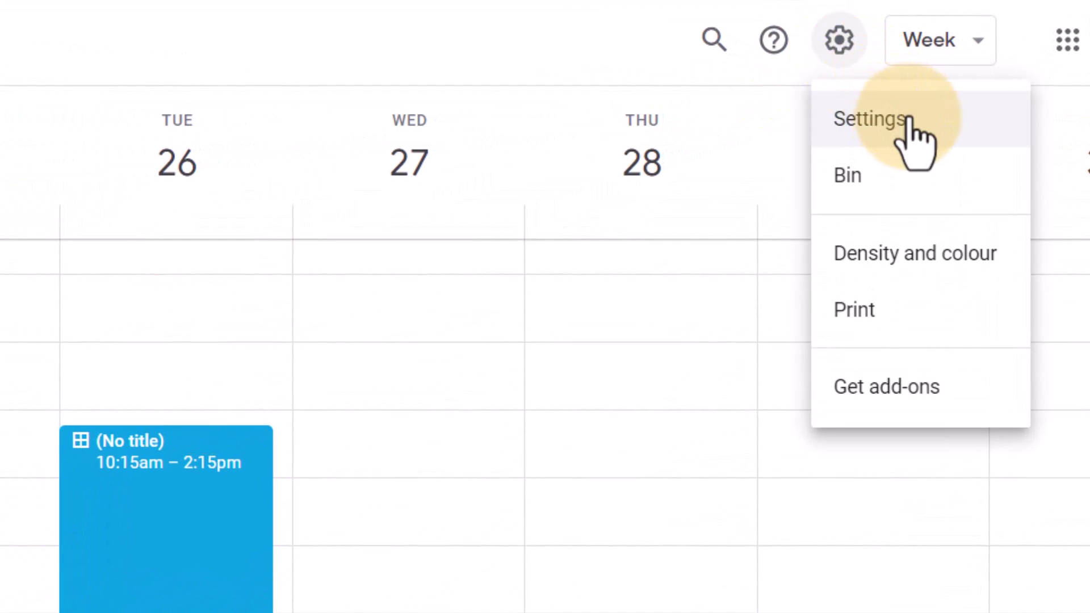
pyautogui.click(908, 120)
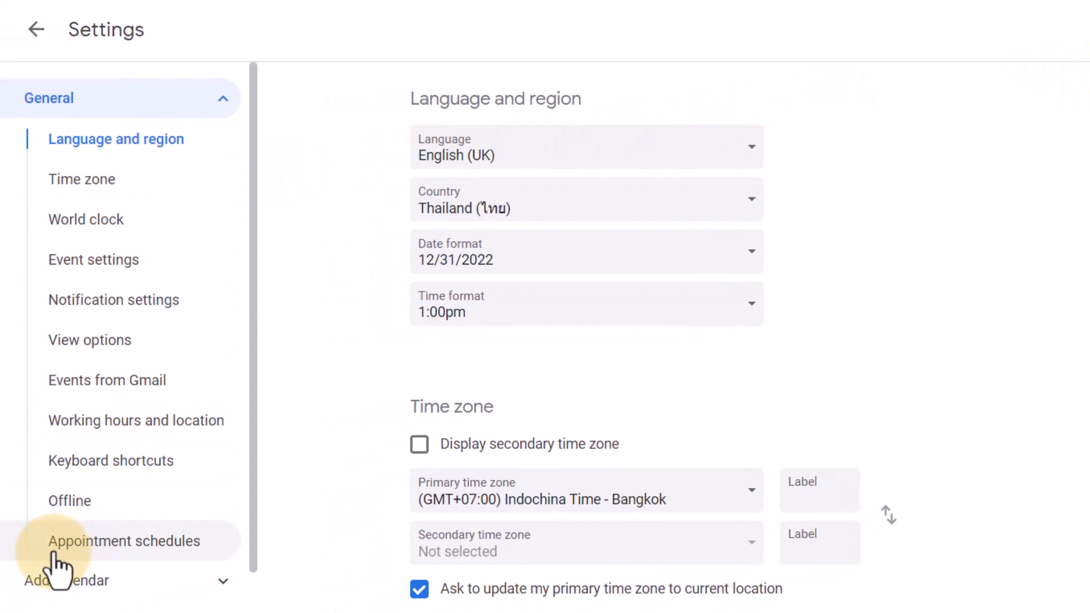
pyautogui.click(171, 545)
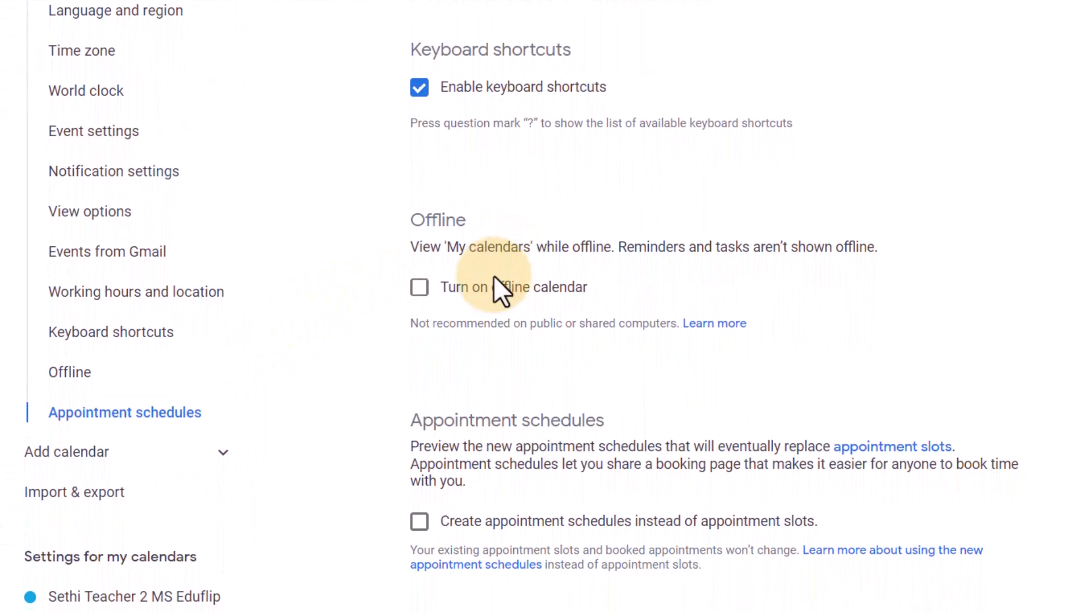
pyautogui.click(419, 517)
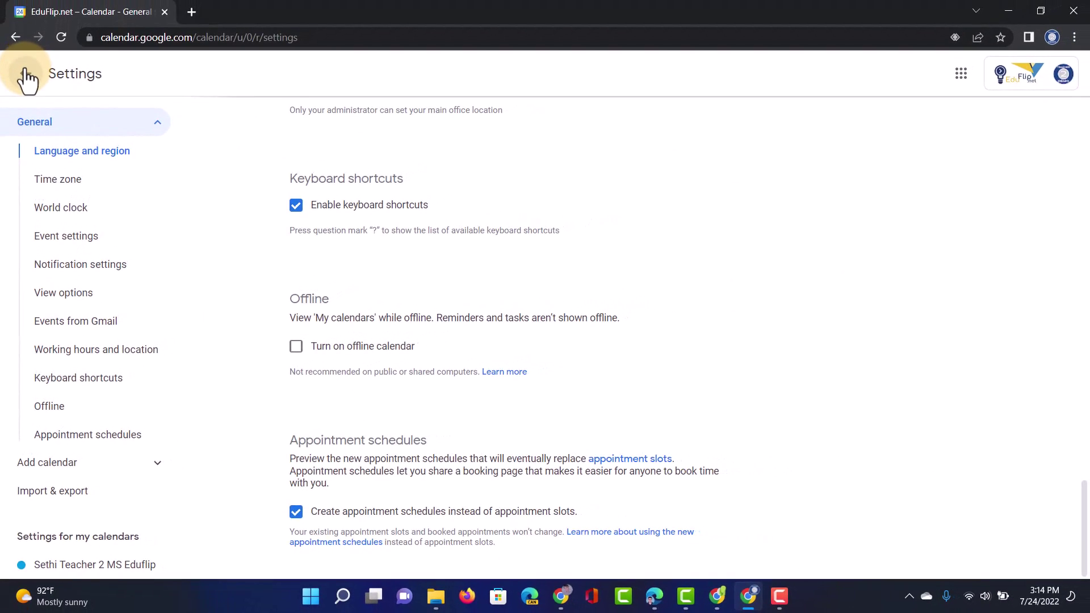
pyautogui.click(26, 74)
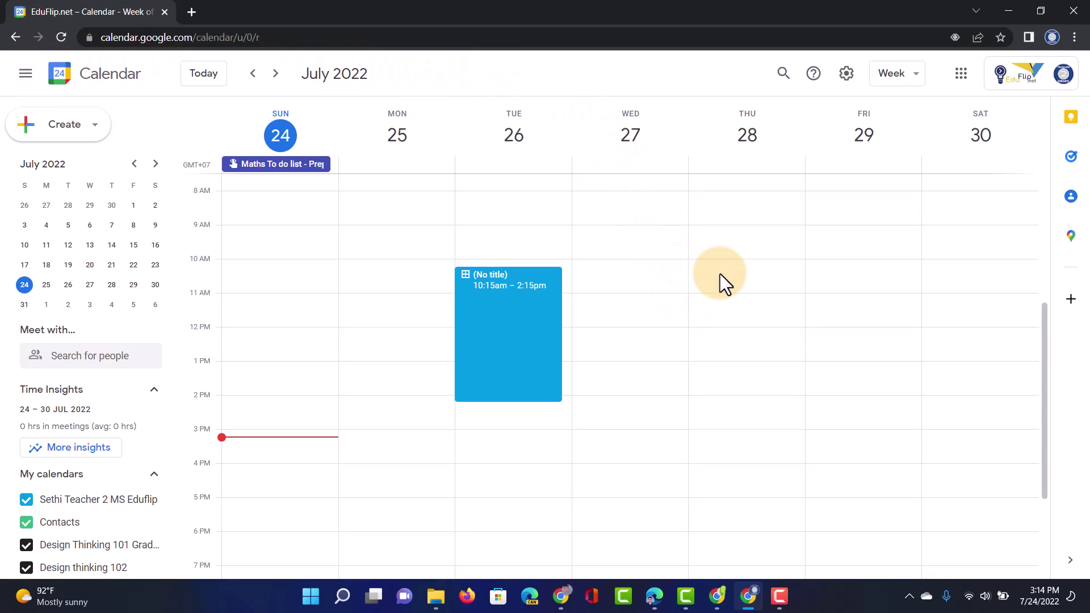
# - Make a Thursday 28 July 10:15am–1:45pm block an appointment schedule titled 'Check in with' plus the person's name
pyautogui.moveTo(720, 273); pyautogui.dragTo(730, 386)
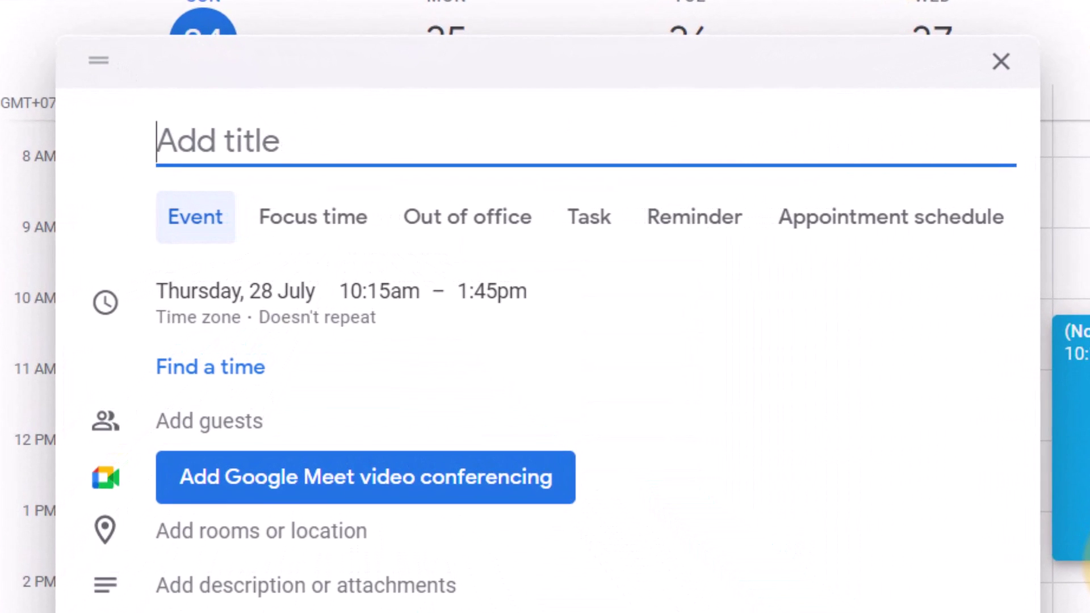
pyautogui.click(936, 239)
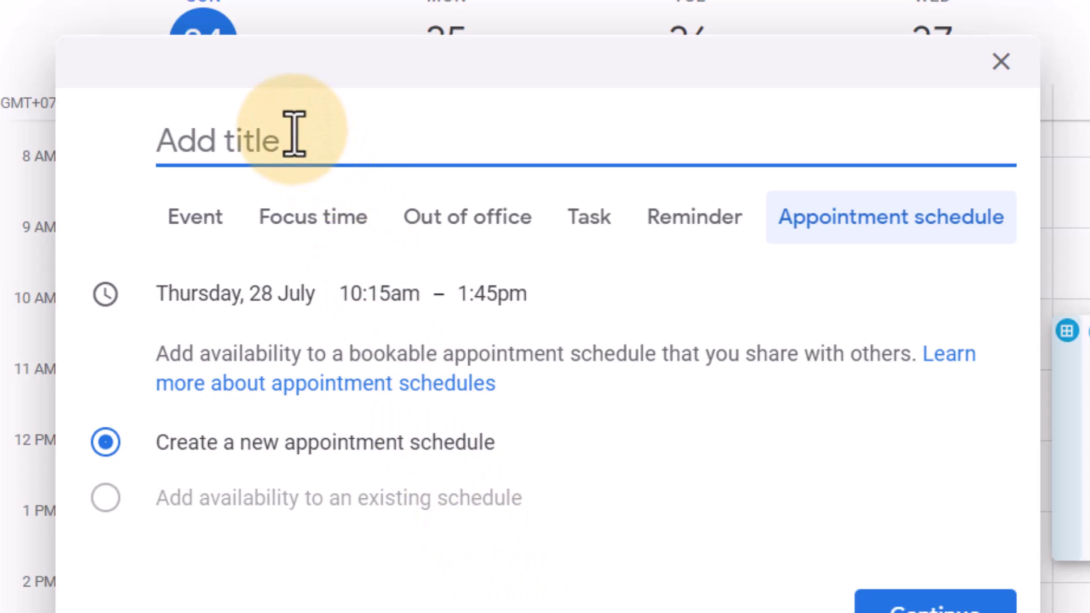
pyautogui.write('Che')
pyautogui.write('ck ')
pyautogui.write('in')
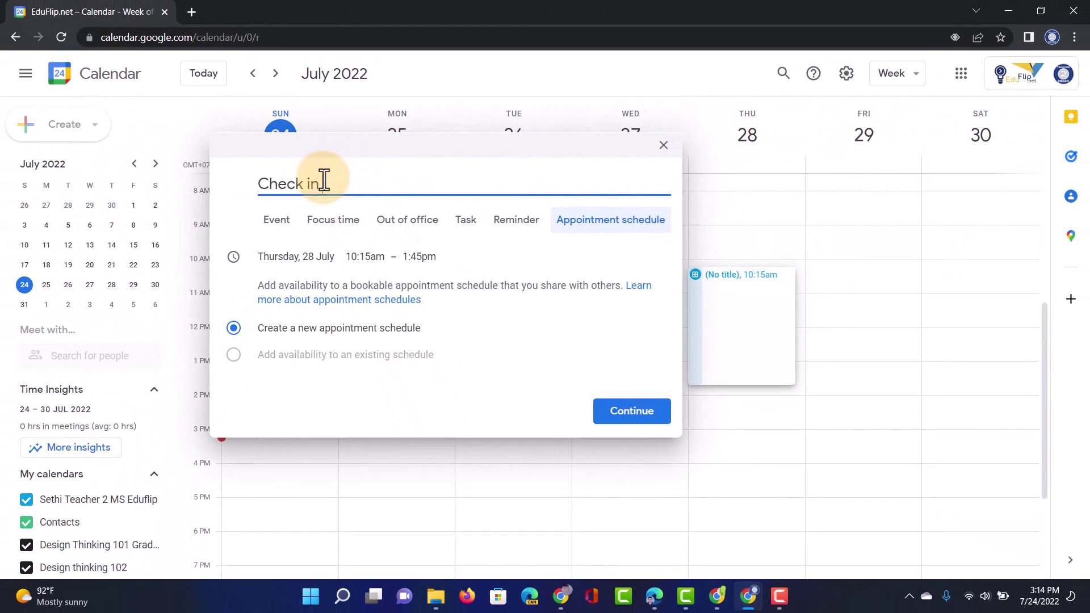
pyautogui.write(' with Sethi')
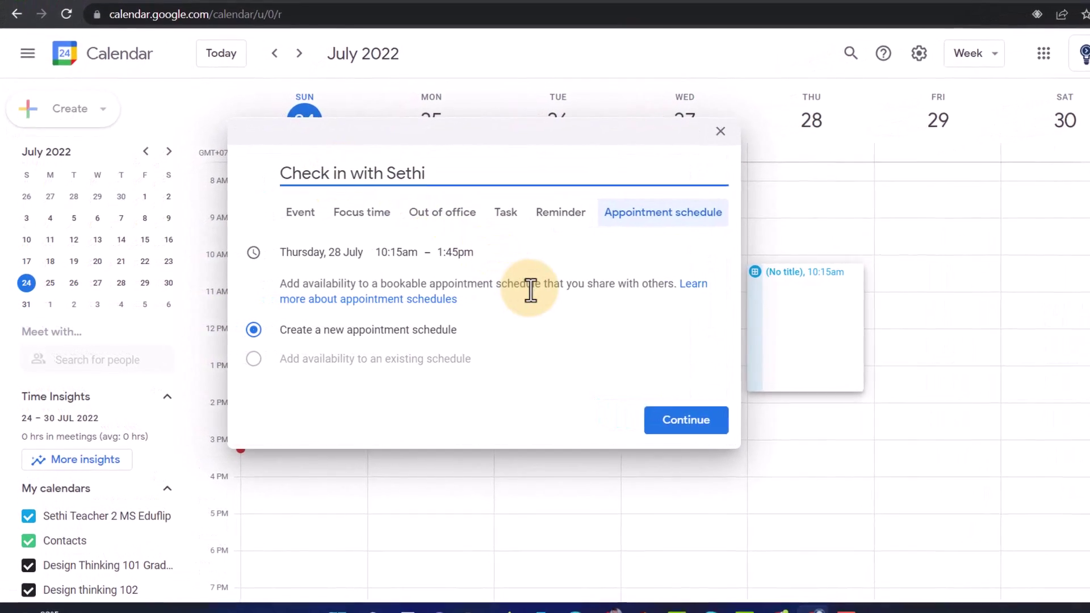
# - In the full schedule settings, set the appointment duration to 15 minutes
pyautogui.click(722, 434)
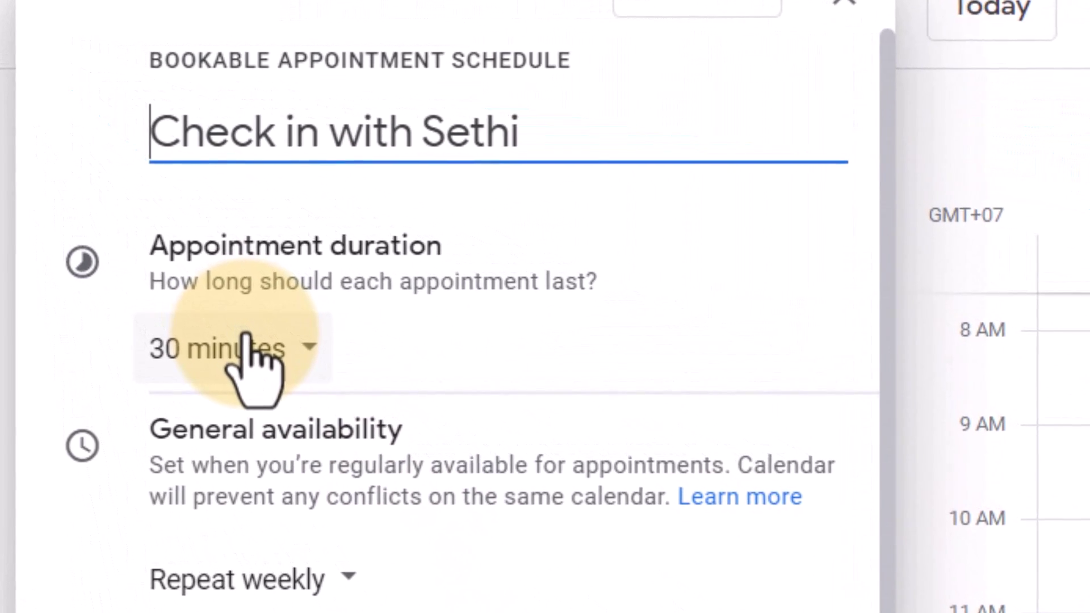
pyautogui.click(249, 344)
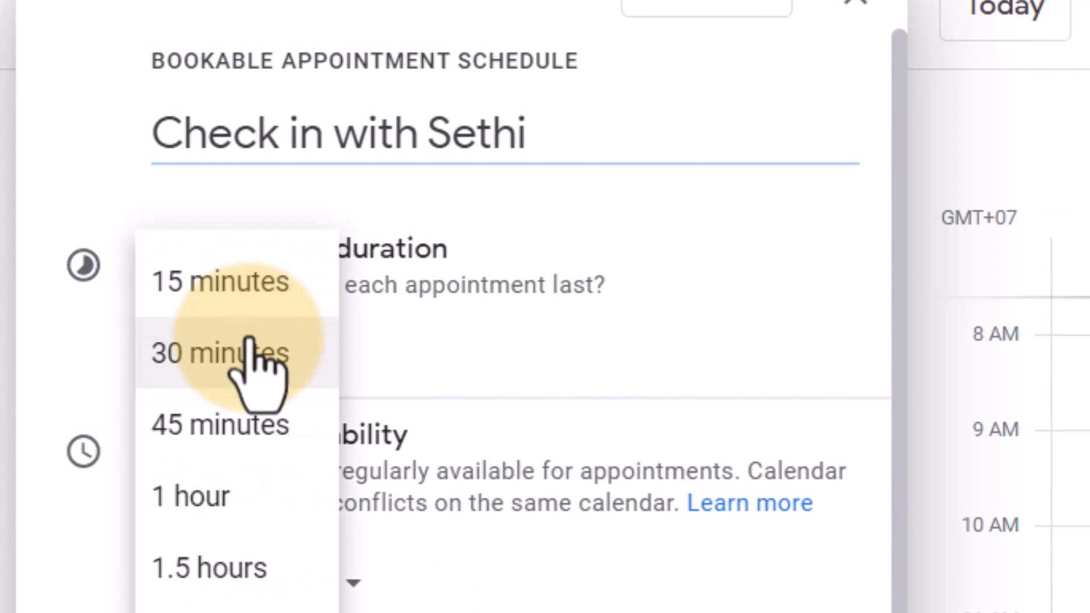
pyautogui.click(255, 287)
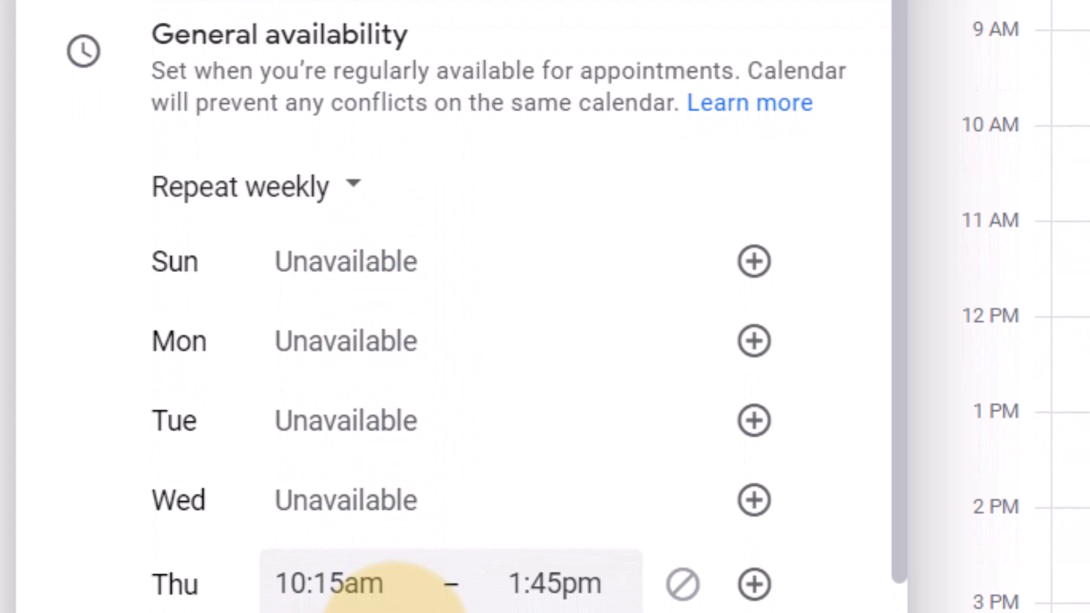
# - Add a Monday availability period from 9:00am to 12:00pm
pyautogui.click(755, 341)
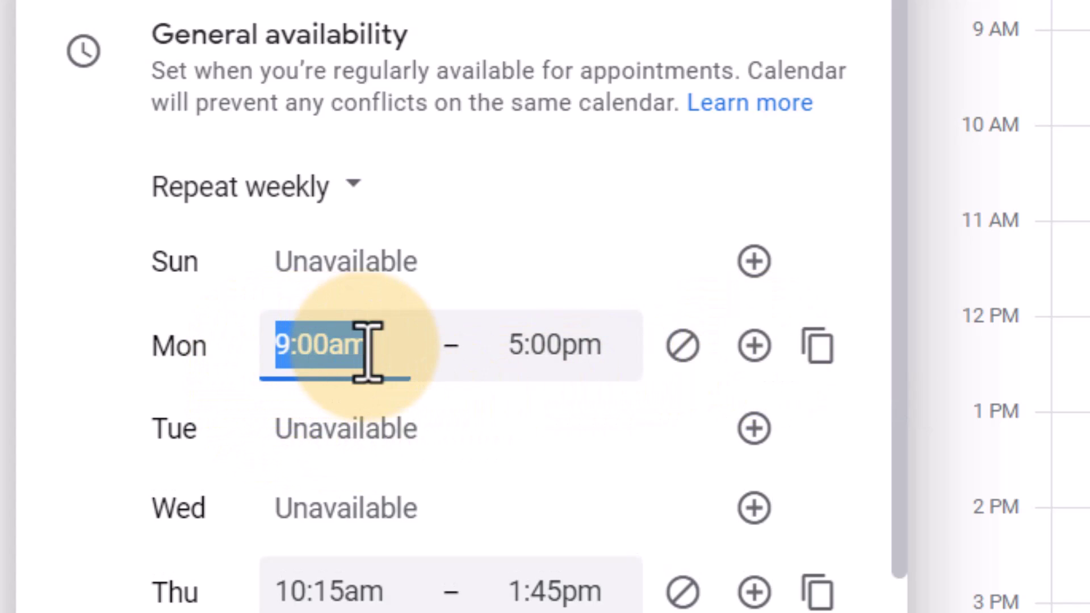
pyautogui.click(536, 348)
pyautogui.write('12')
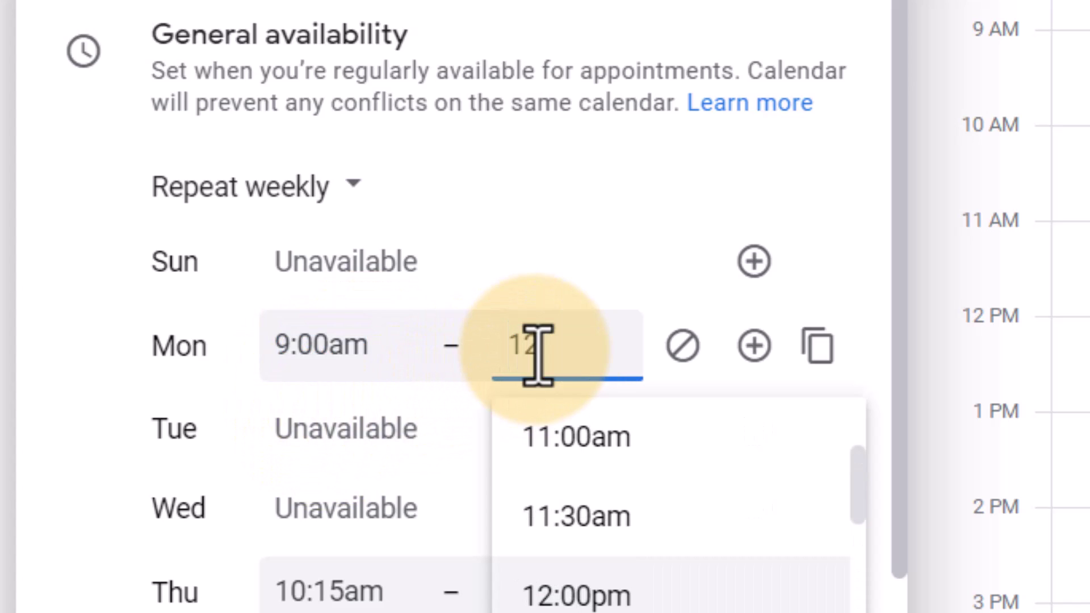
pyautogui.click(606, 594)
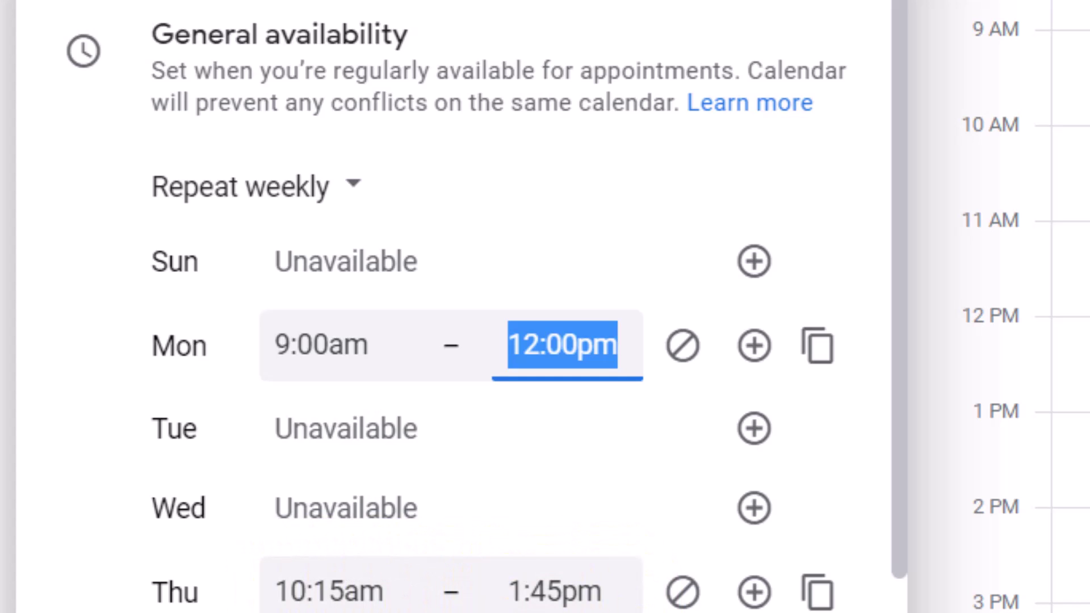
# - Expand the Scheduling window, try Start and end dates, then cancel to keep Available now
pyautogui.scroll(-8, 540, 605)
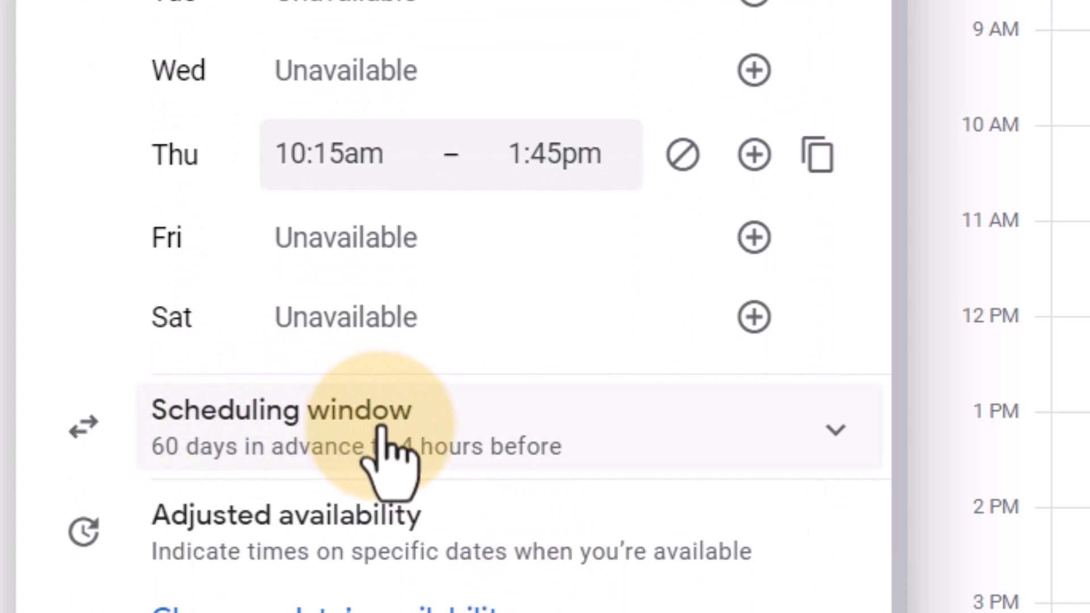
pyautogui.click(379, 429)
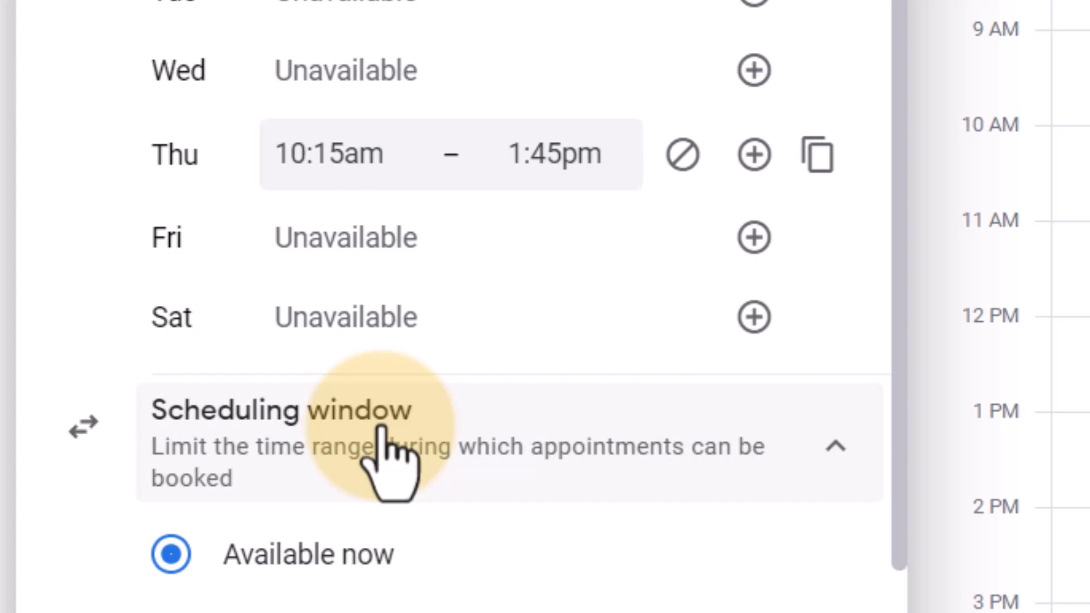
pyautogui.scroll(-5, 380, 431)
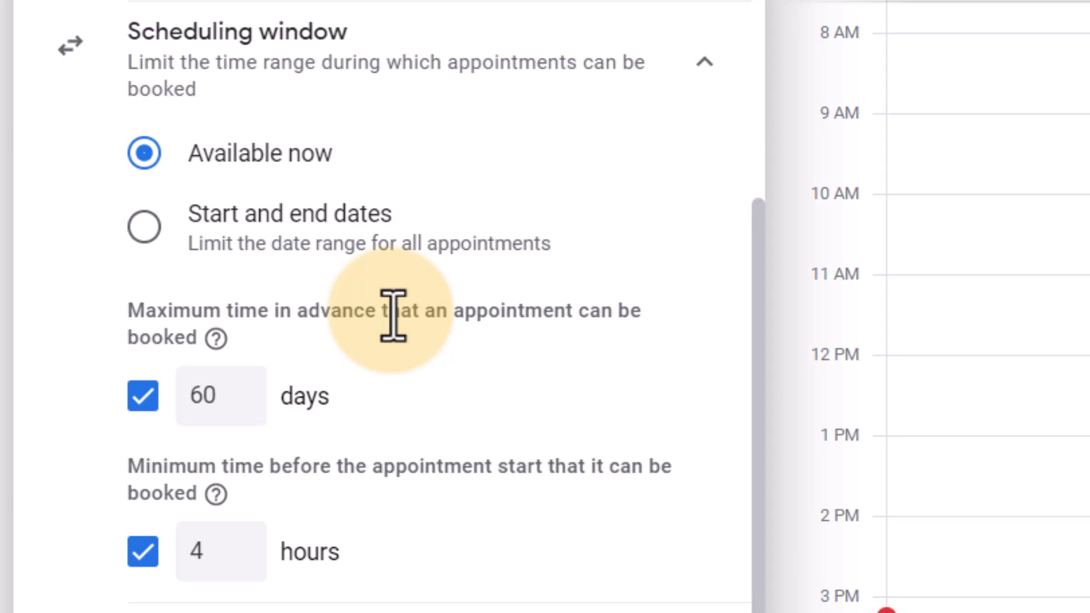
pyautogui.click(144, 227)
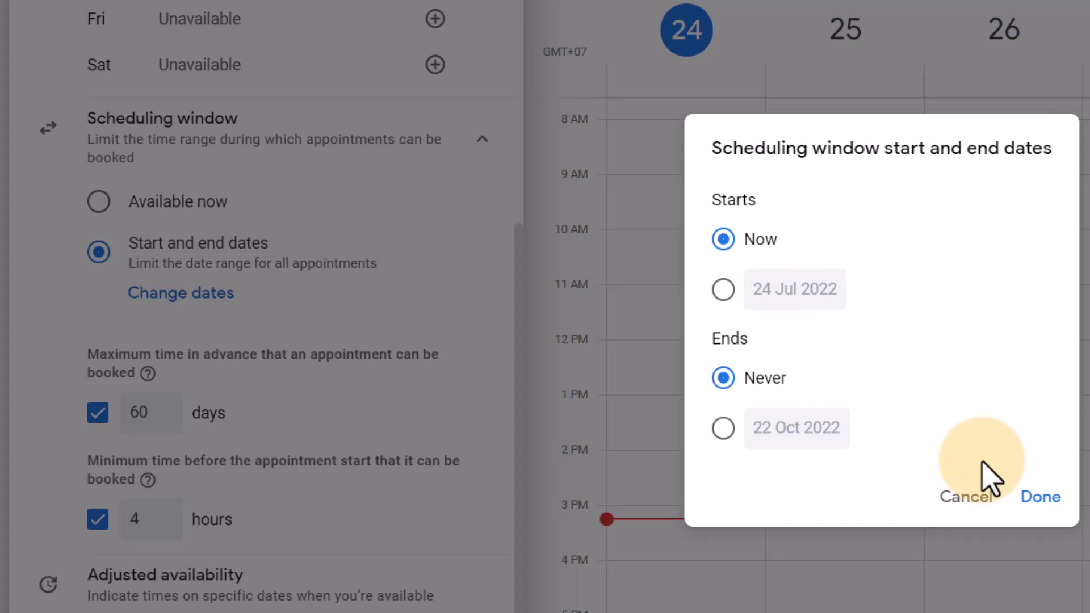
pyautogui.click(965, 497)
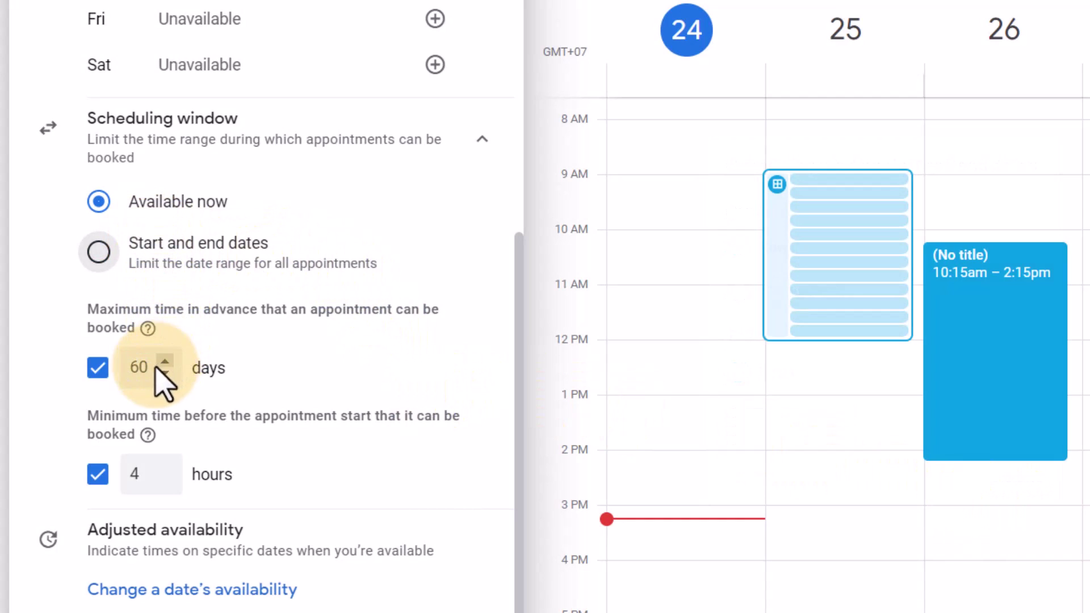
# - Set the maximum booking advance to 20 days and the minimum notice to 12 hours
pyautogui.doubleClick(150, 367)
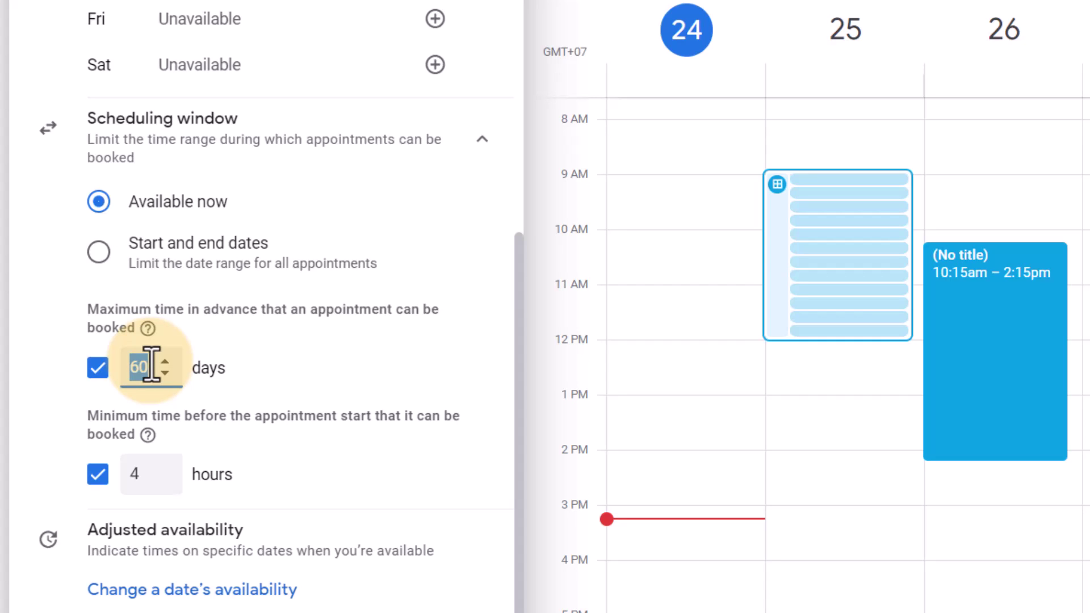
pyautogui.write('20')
pyautogui.click(148, 476)
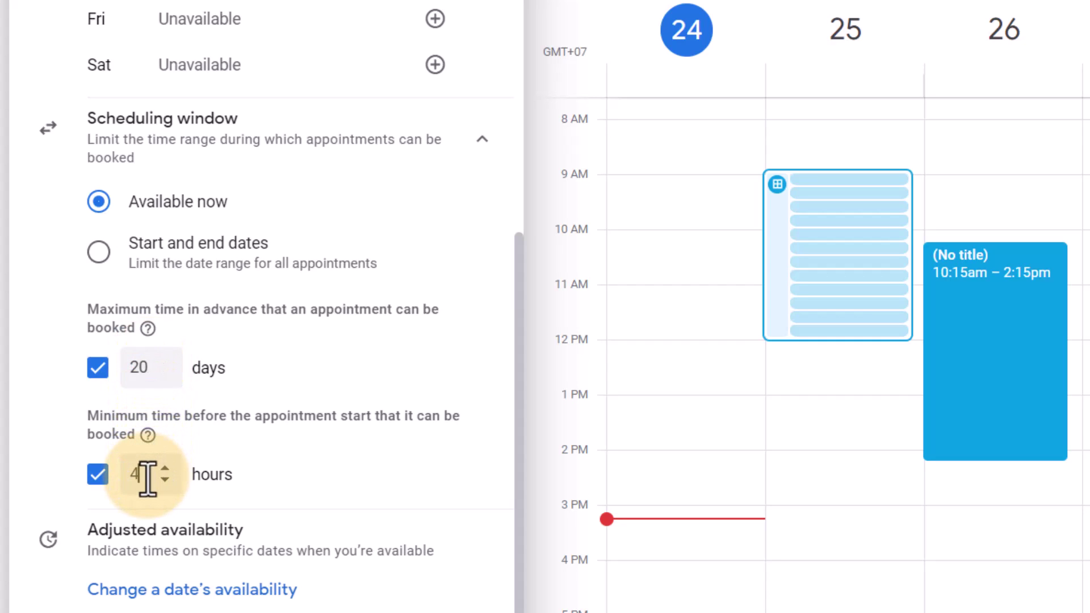
pyautogui.doubleClick(148, 476)
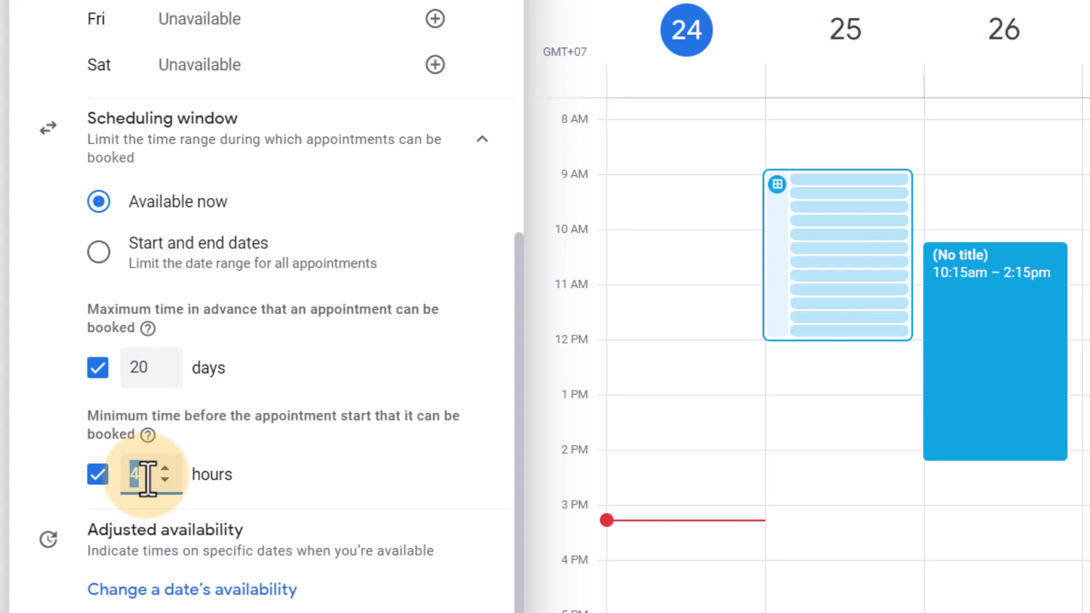
pyautogui.write('12')
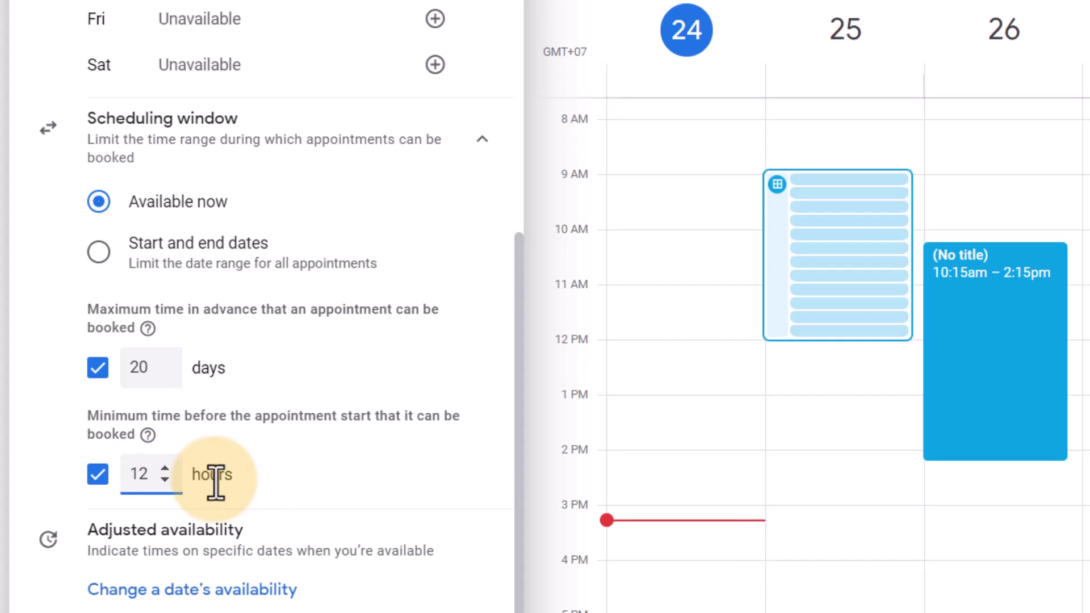
pyautogui.click(330, 481)
pyautogui.scroll(-1, 284, 511)
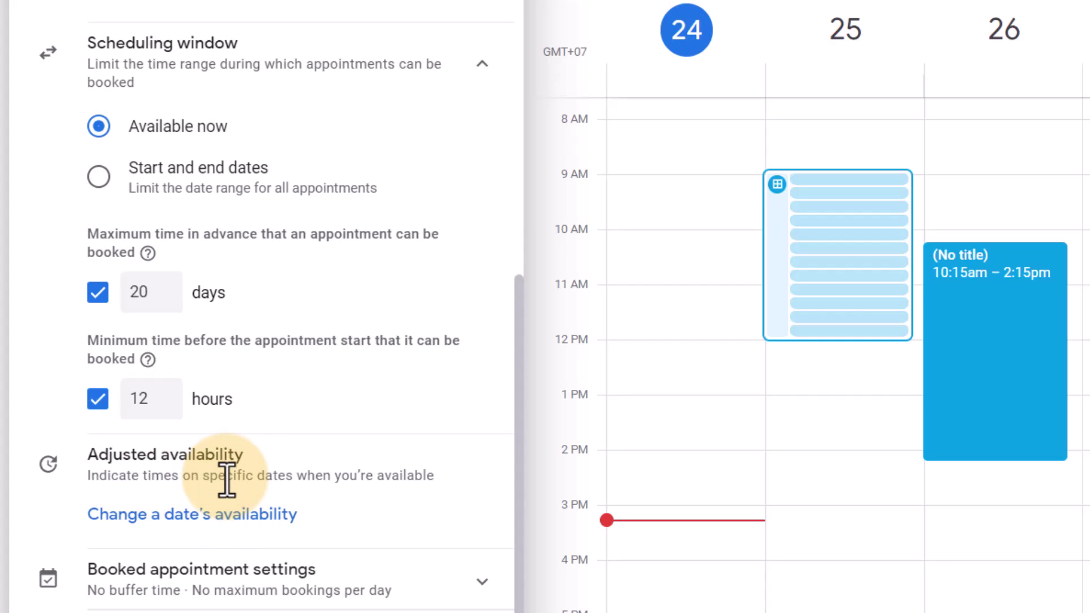
# - Add 25 July 2022 as an adjusted-availability date marked Unavailable
pyautogui.click(183, 515)
pyautogui.click(424, 484)
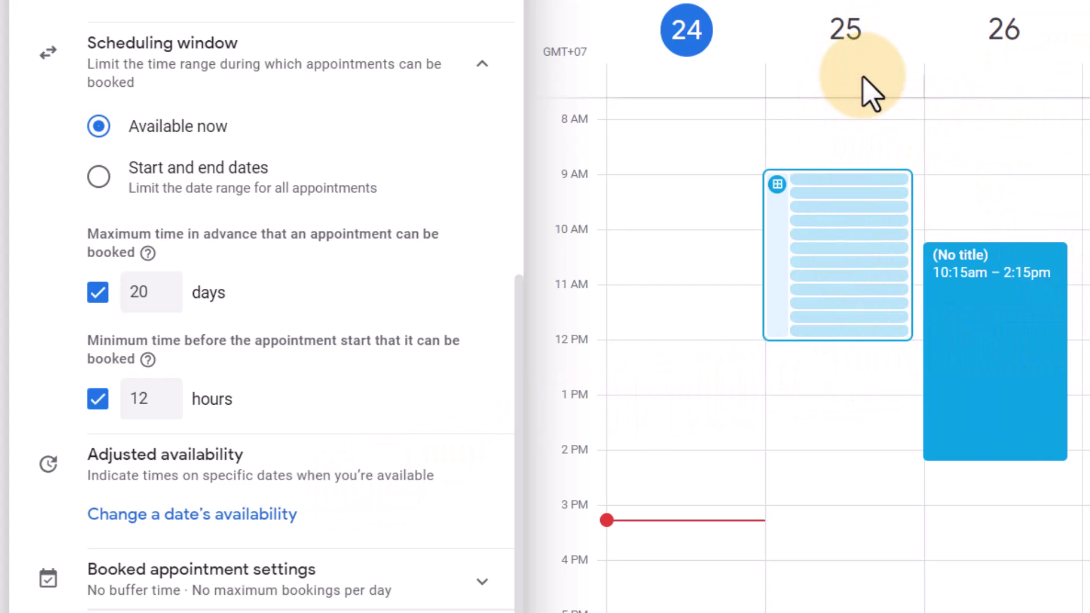
pyautogui.click(209, 519)
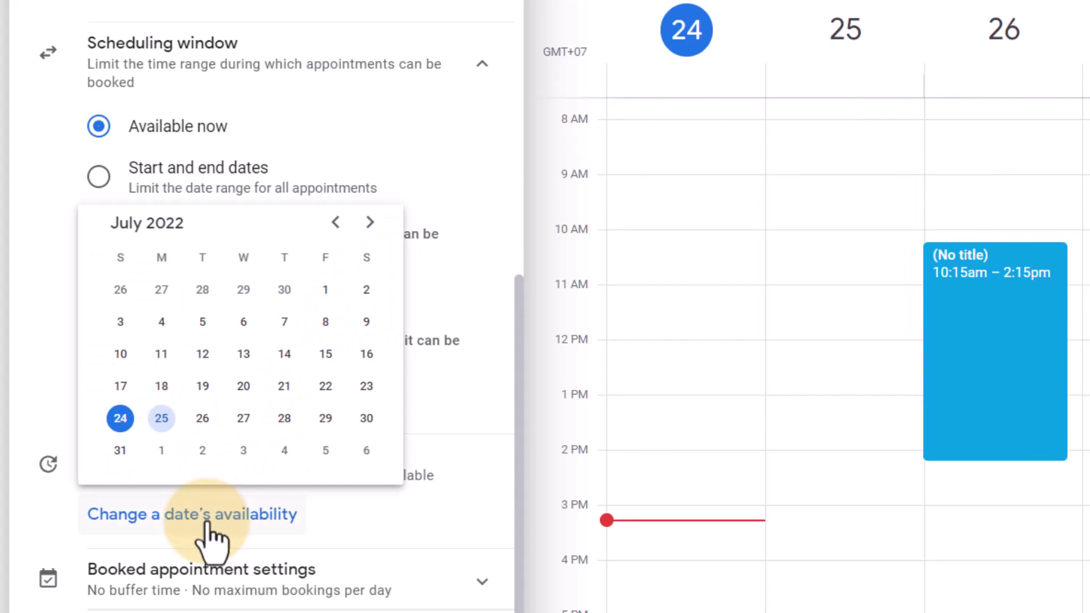
pyautogui.click(160, 419)
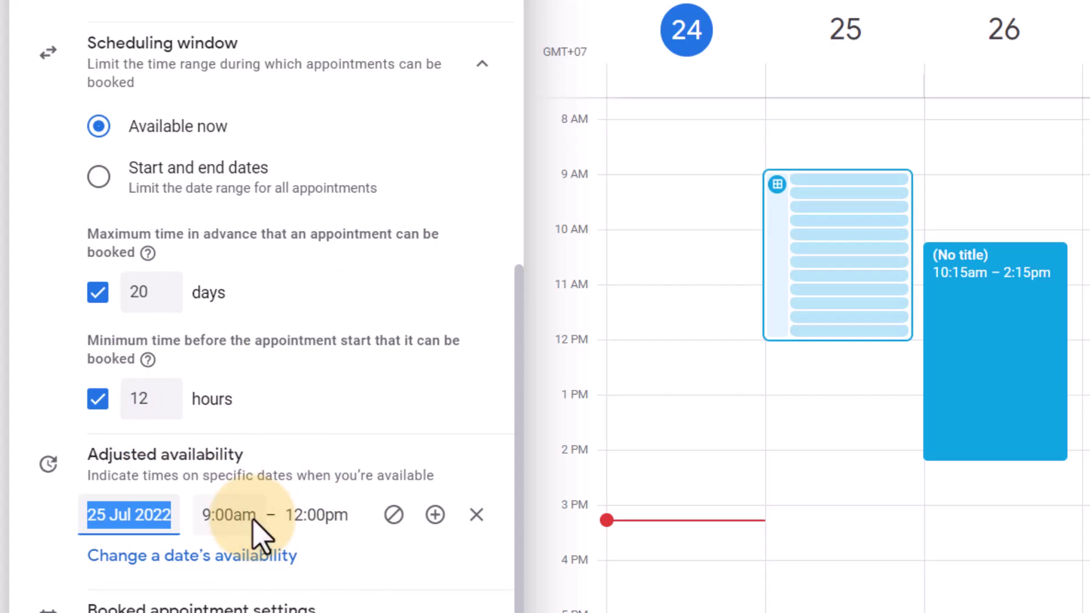
pyautogui.click(393, 515)
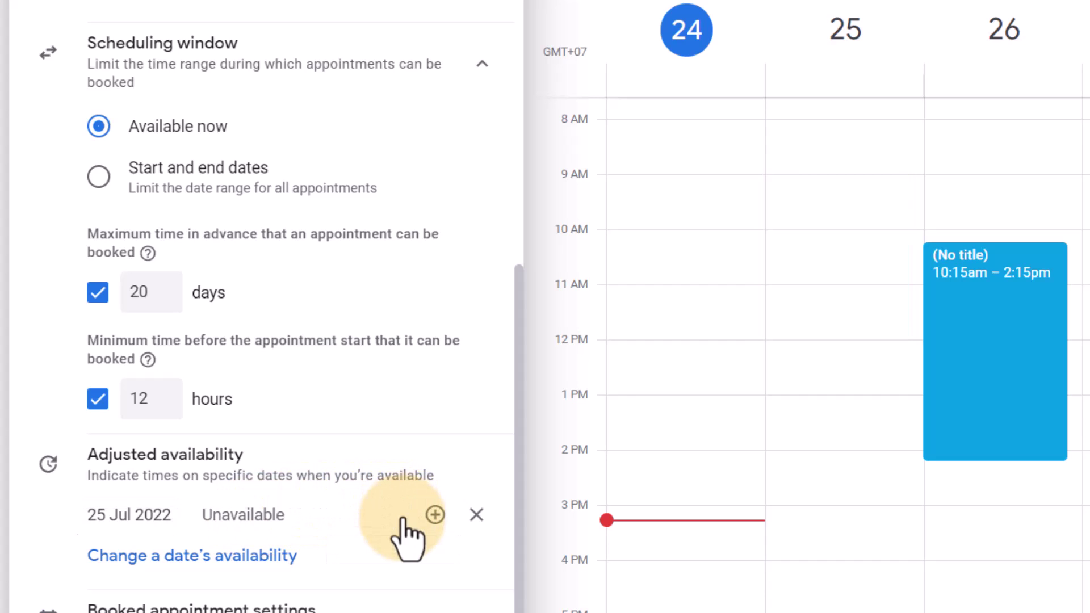
# - Turn on a 5-minute buffer between appointments and set the schedule colour to light green
pyautogui.scroll(3, 402, 528)
pyautogui.scroll(-4, 401, 528)
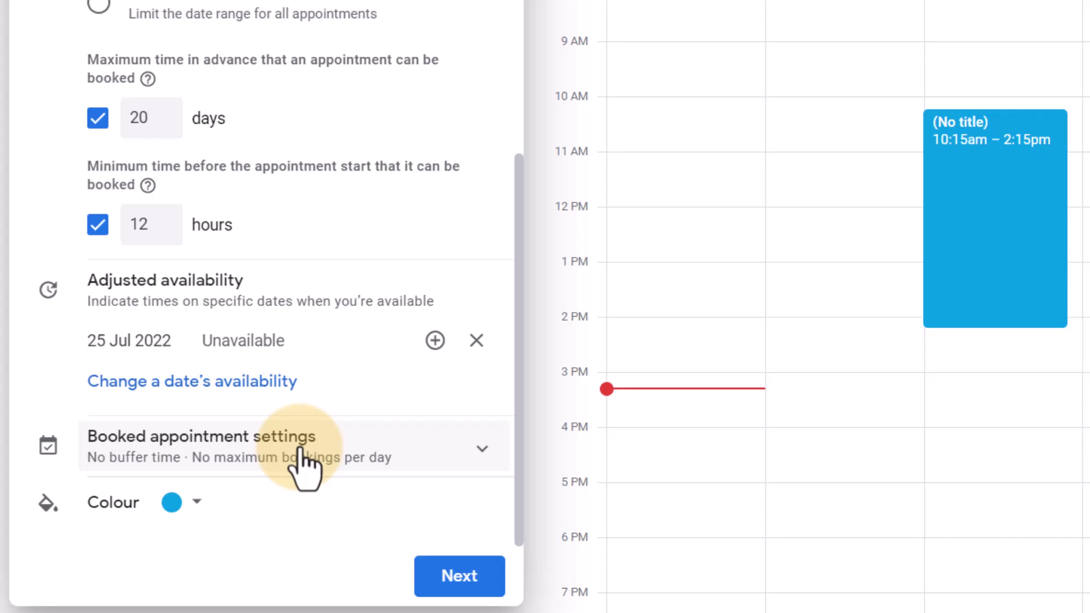
pyautogui.click(301, 467)
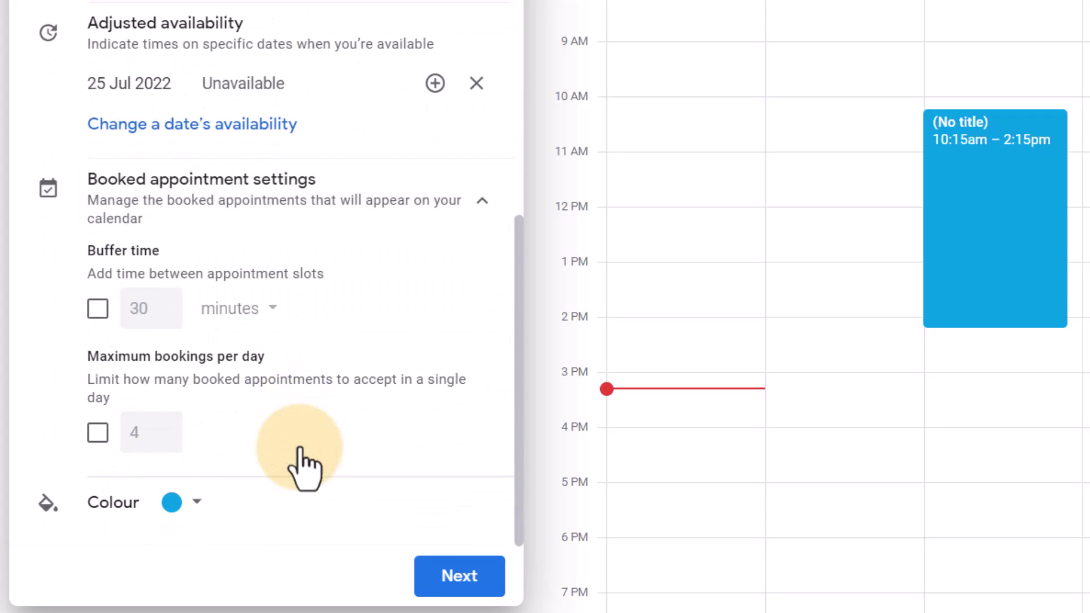
pyautogui.click(99, 308)
pyautogui.doubleClick(142, 310)
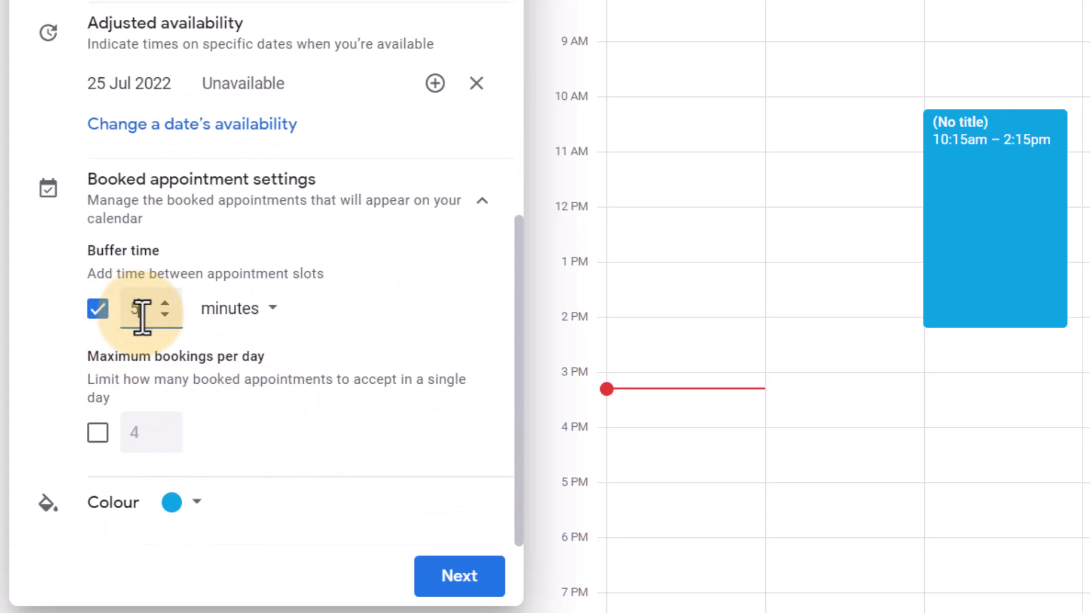
pyautogui.write('5')
pyautogui.click(372, 349)
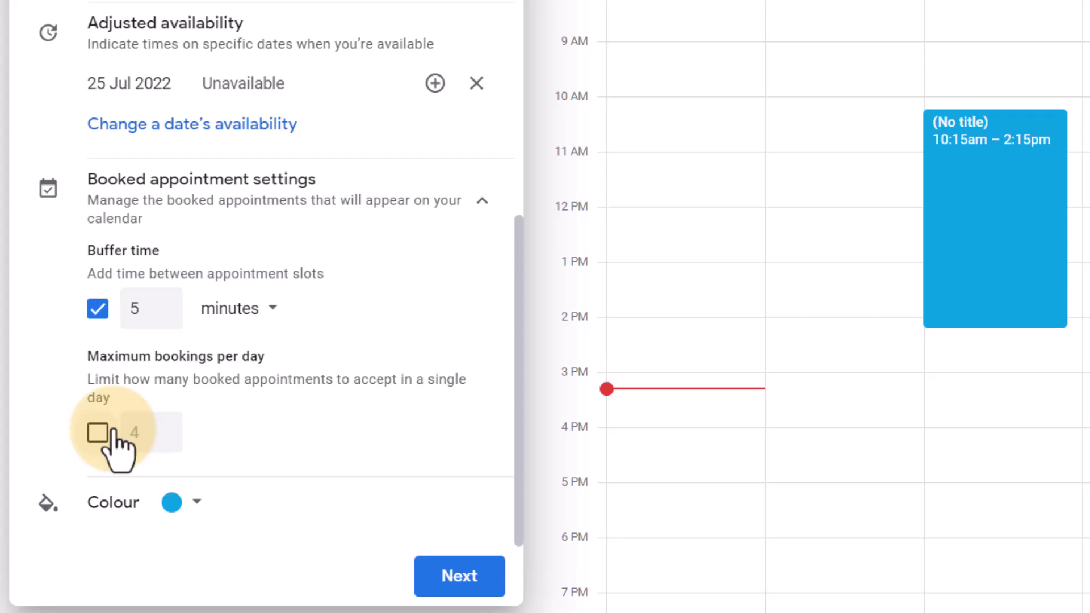
pyautogui.click(186, 505)
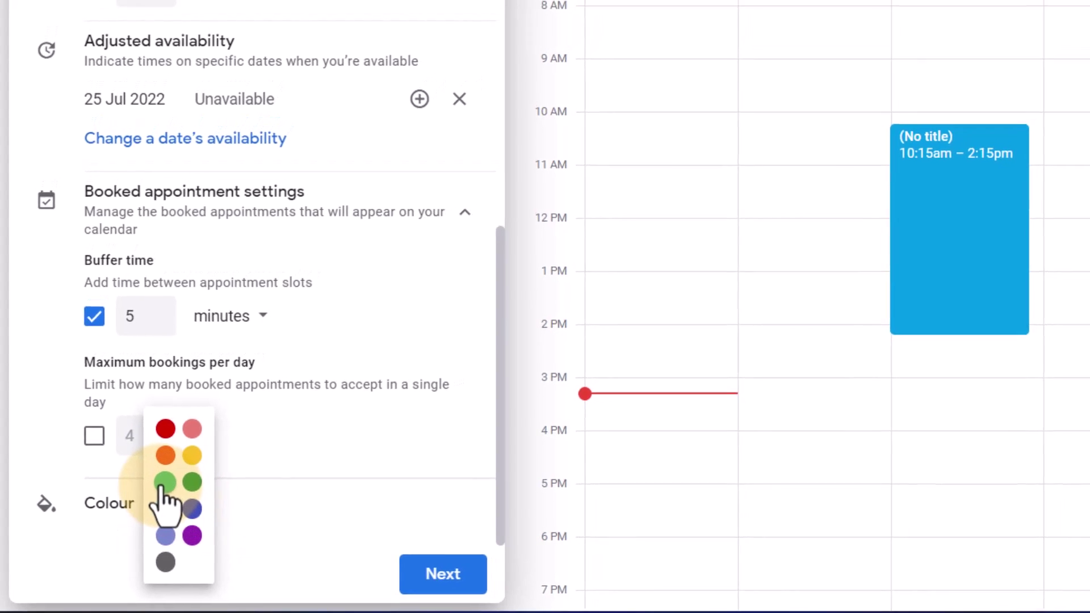
pyautogui.click(164, 483)
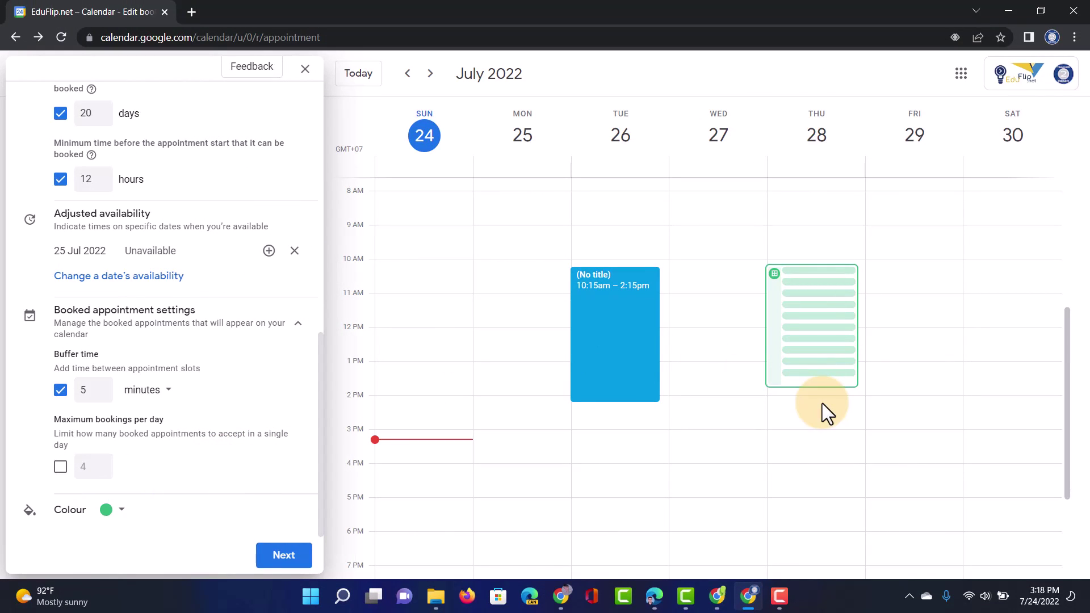
# - On the booking page settings, set the meeting location to Google Meet video conferencing
pyautogui.click(277, 554)
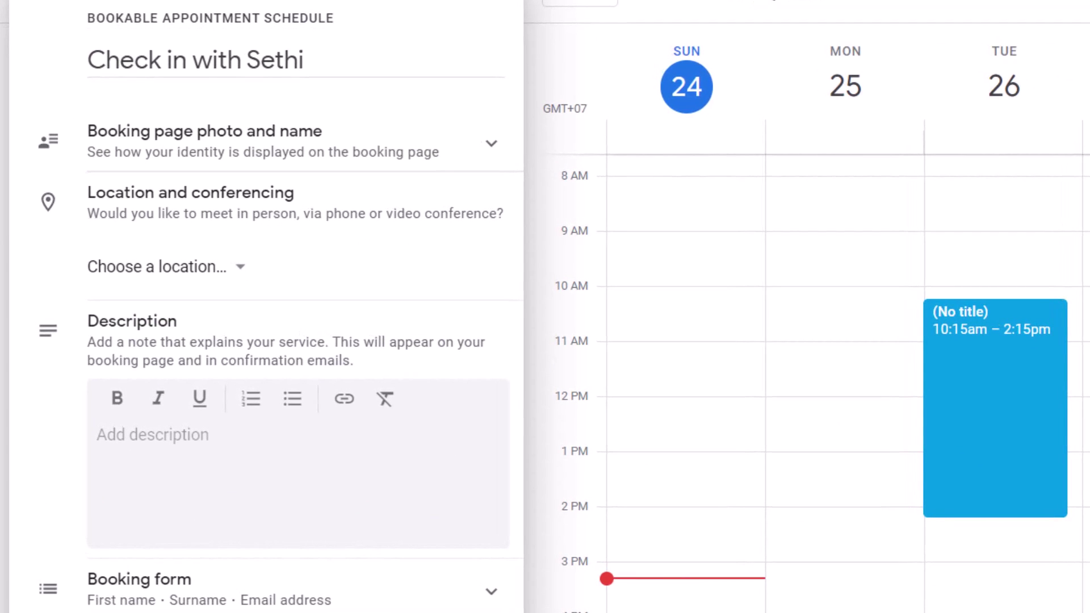
pyautogui.click(256, 161)
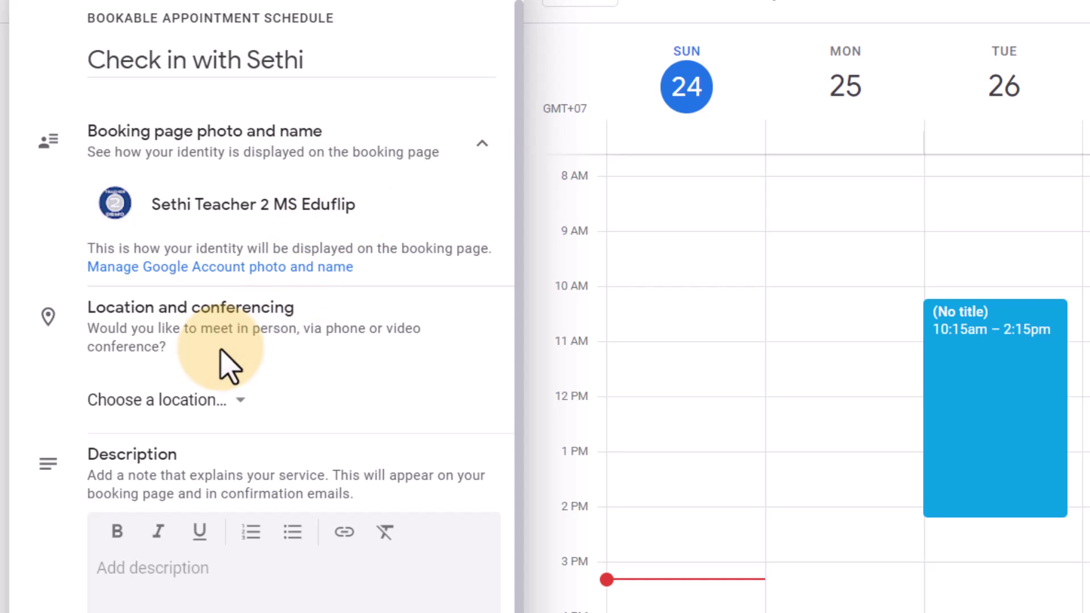
pyautogui.click(227, 404)
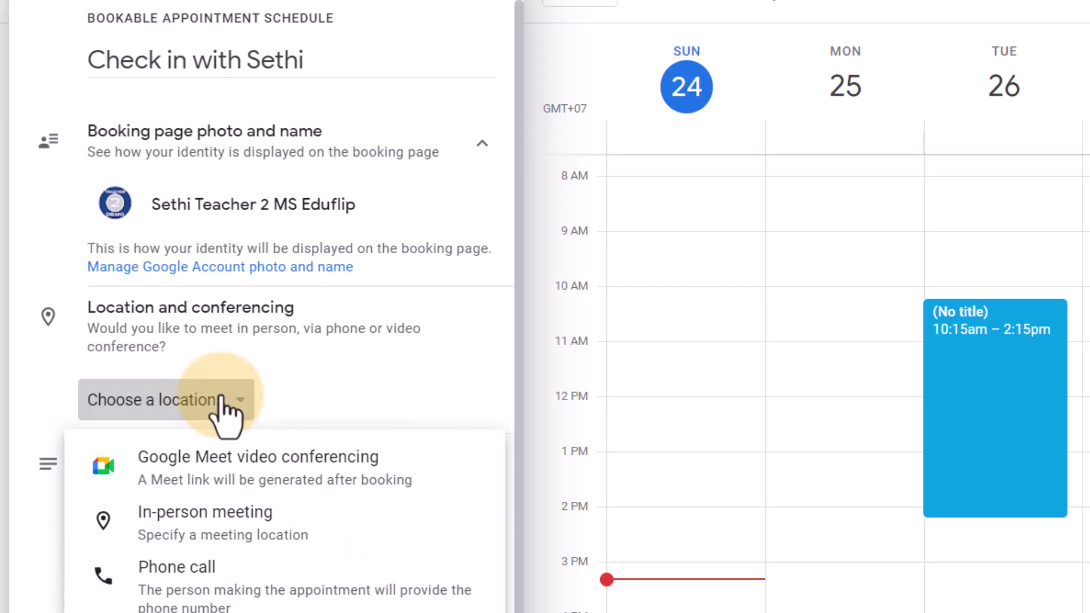
pyautogui.click(260, 463)
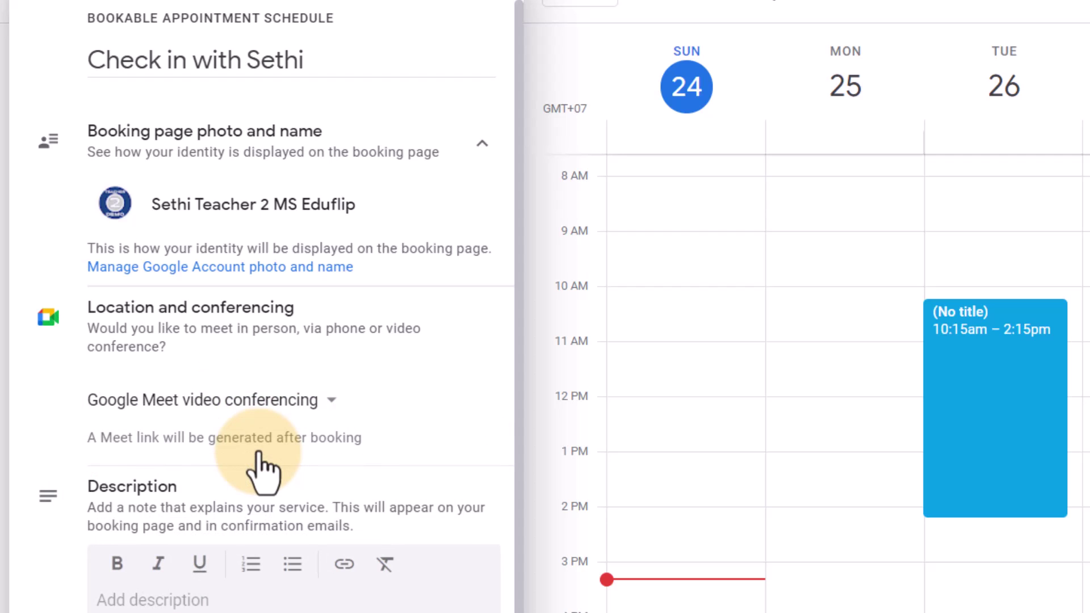
pyautogui.scroll(-3, 259, 454)
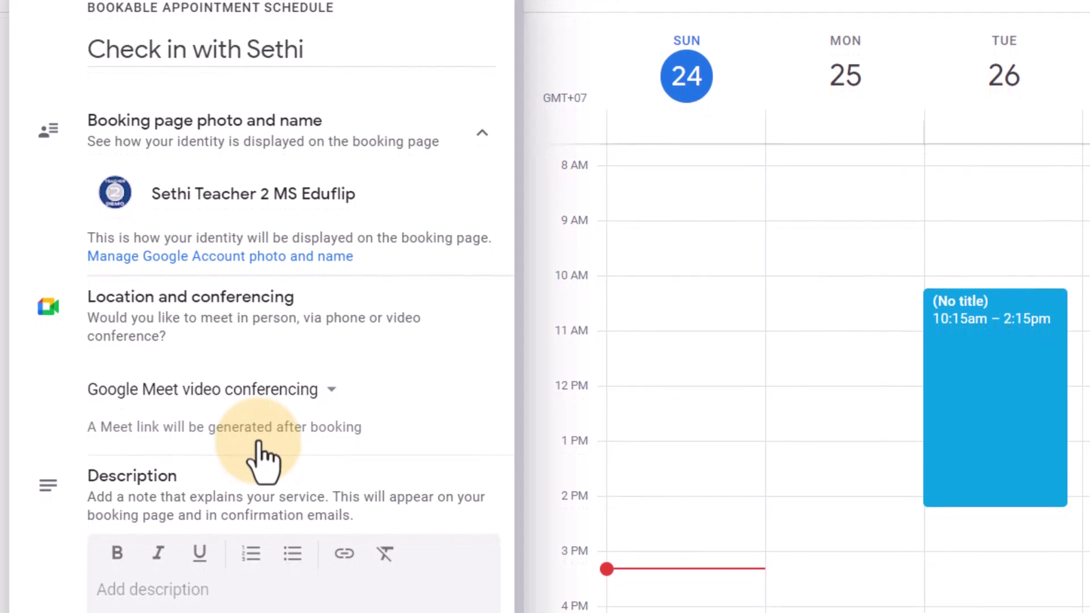
pyautogui.click(257, 465)
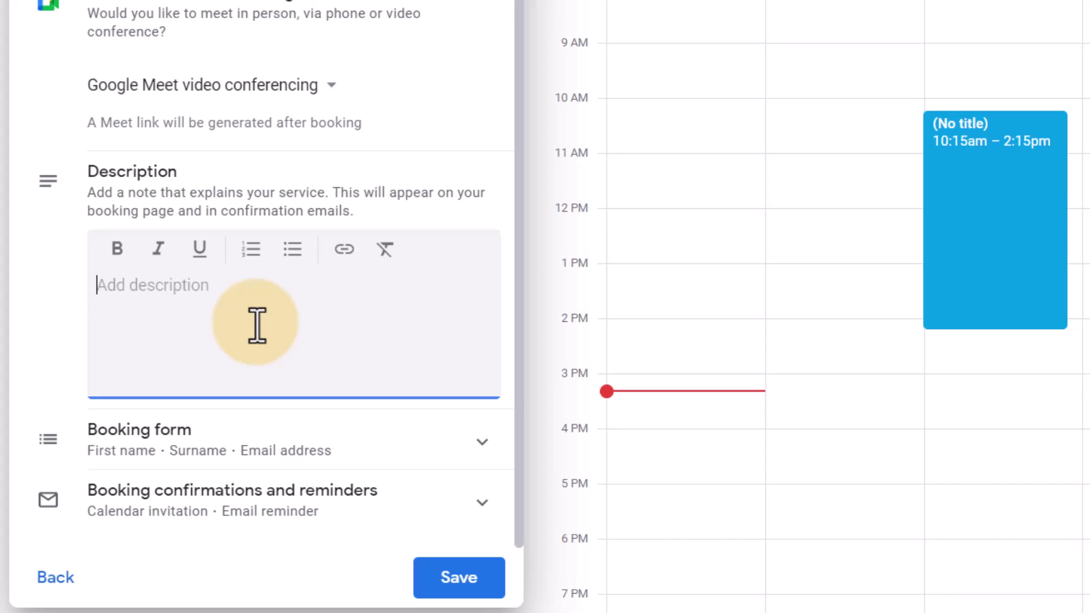
# - Rename the booking form's Year group question to 'Year group and student name', keeping it required
pyautogui.click(292, 441)
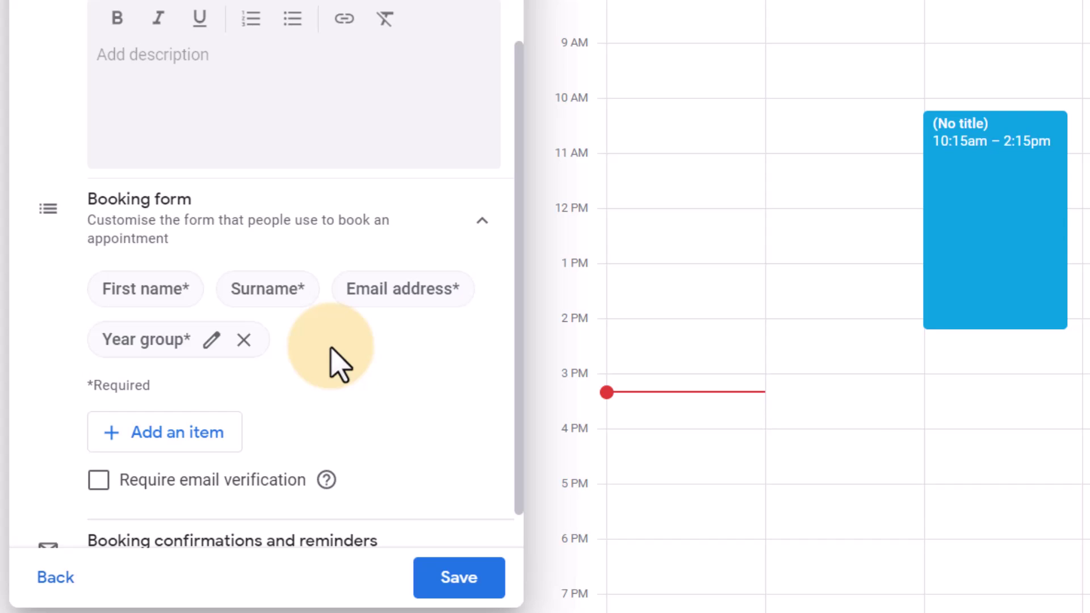
pyautogui.click(211, 341)
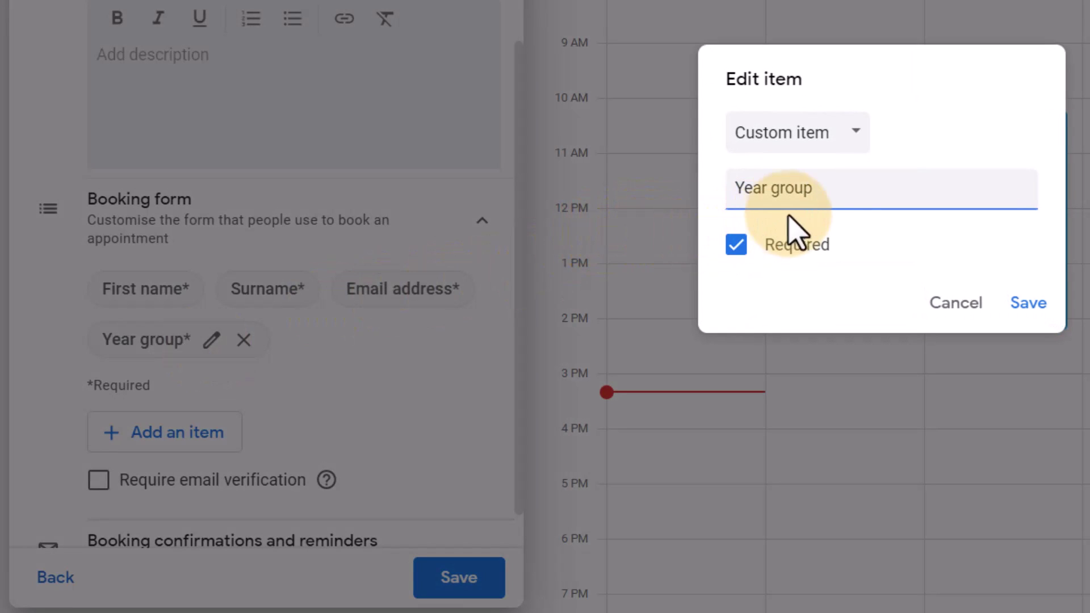
pyautogui.click(850, 196)
pyautogui.write('a')
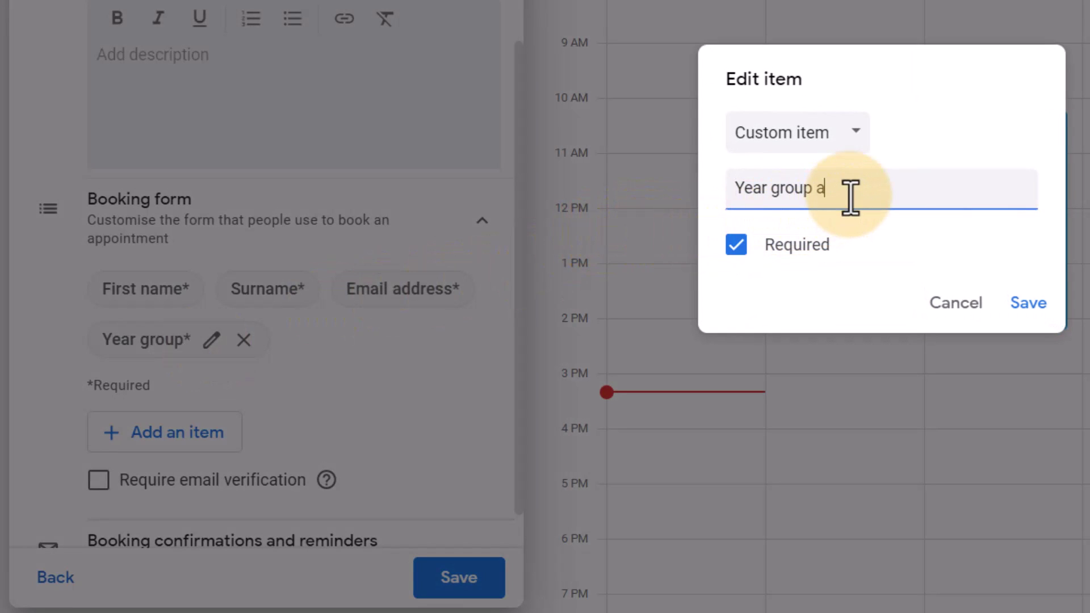
pyautogui.write('nd student name')
pyautogui.click(1029, 304)
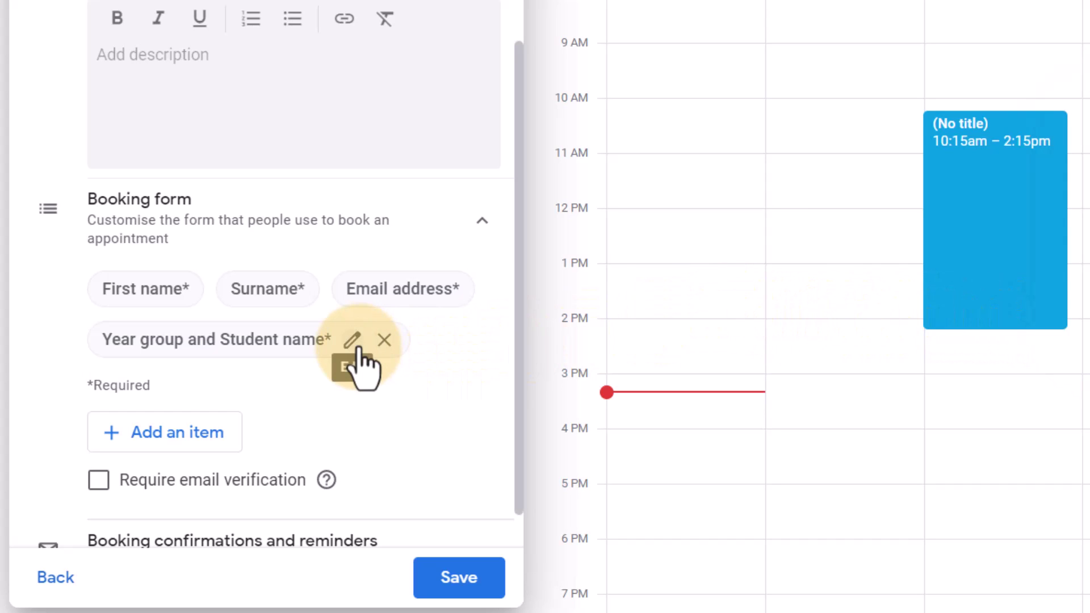
pyautogui.scroll(2, 365, 360)
pyautogui.scroll(-3, 364, 370)
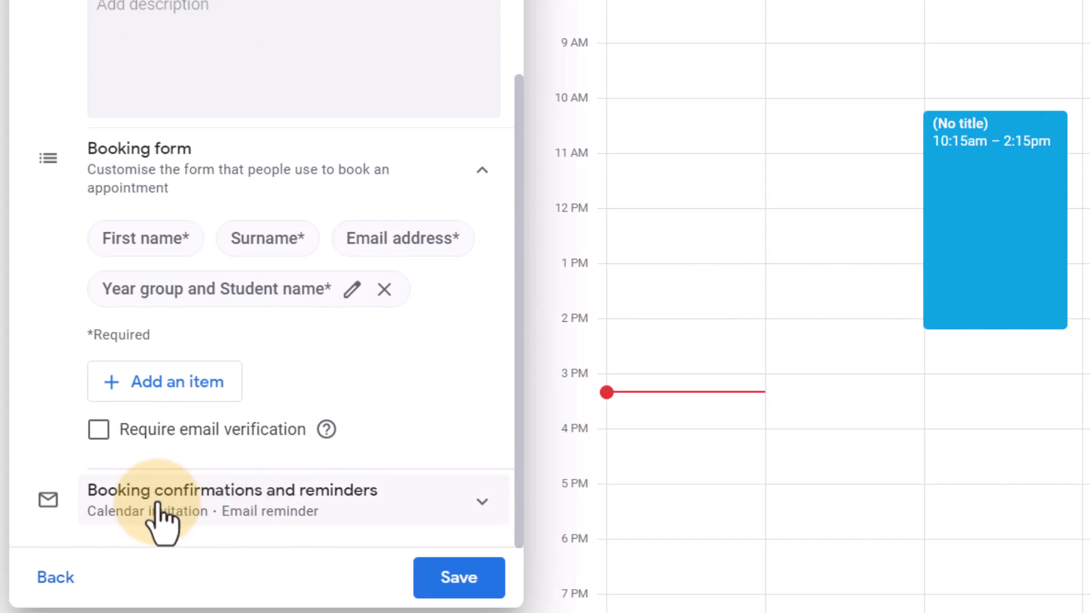
# - Add two booking email reminders: a custom 3 days before and one 30 minutes before
pyautogui.click(257, 505)
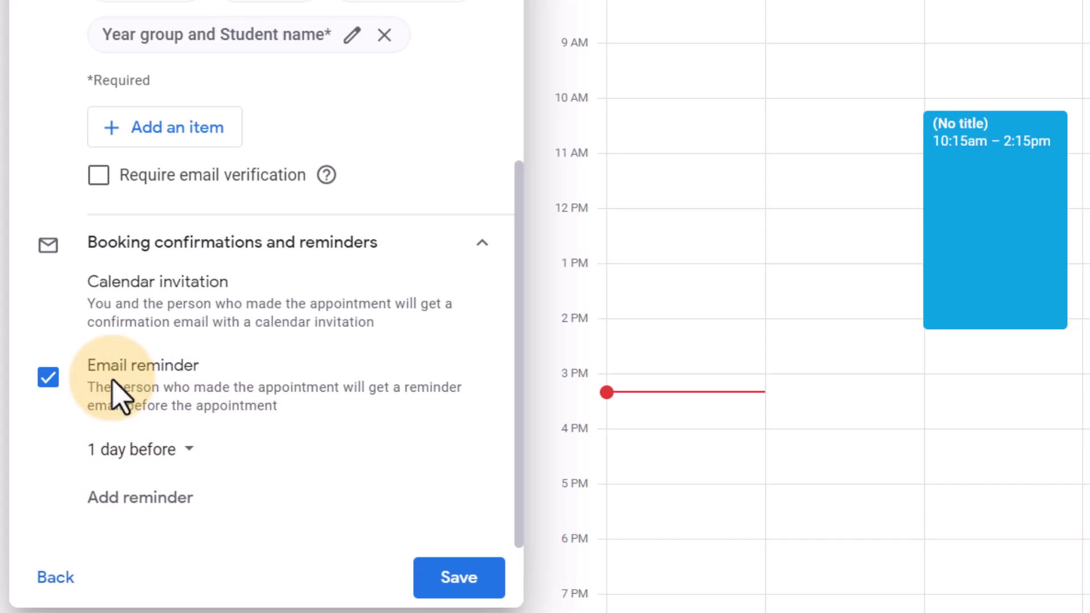
pyautogui.click(163, 499)
pyautogui.scroll(-1, 358, 476)
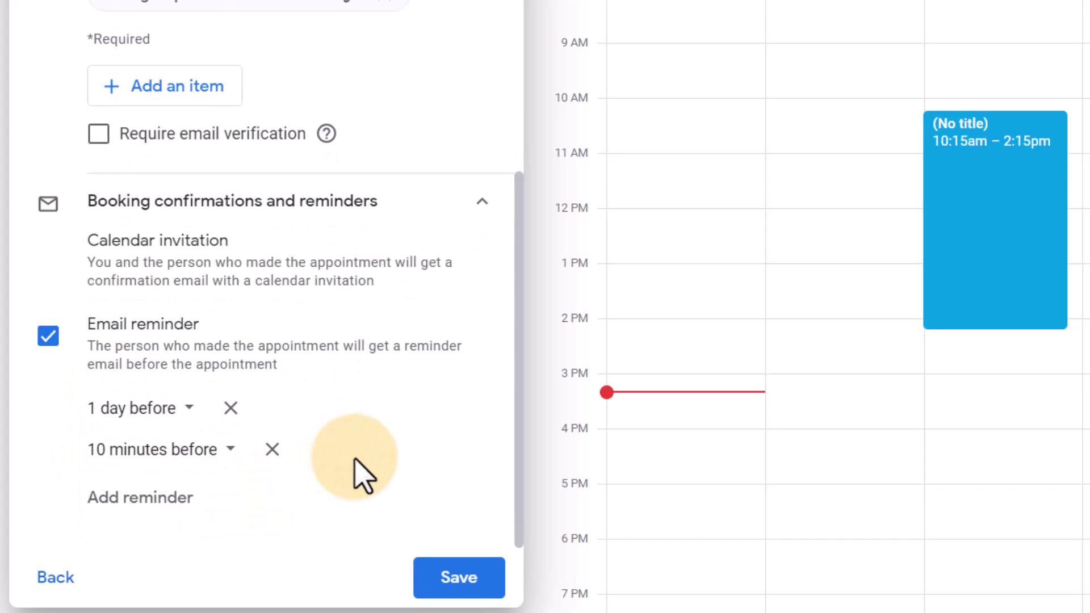
pyautogui.click(180, 408)
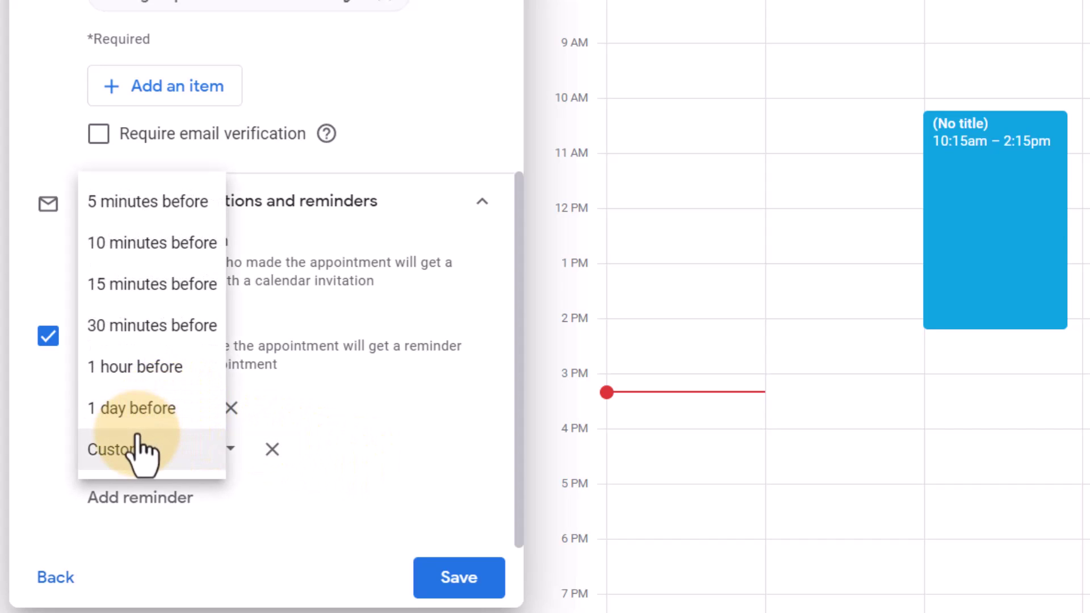
pyautogui.click(142, 450)
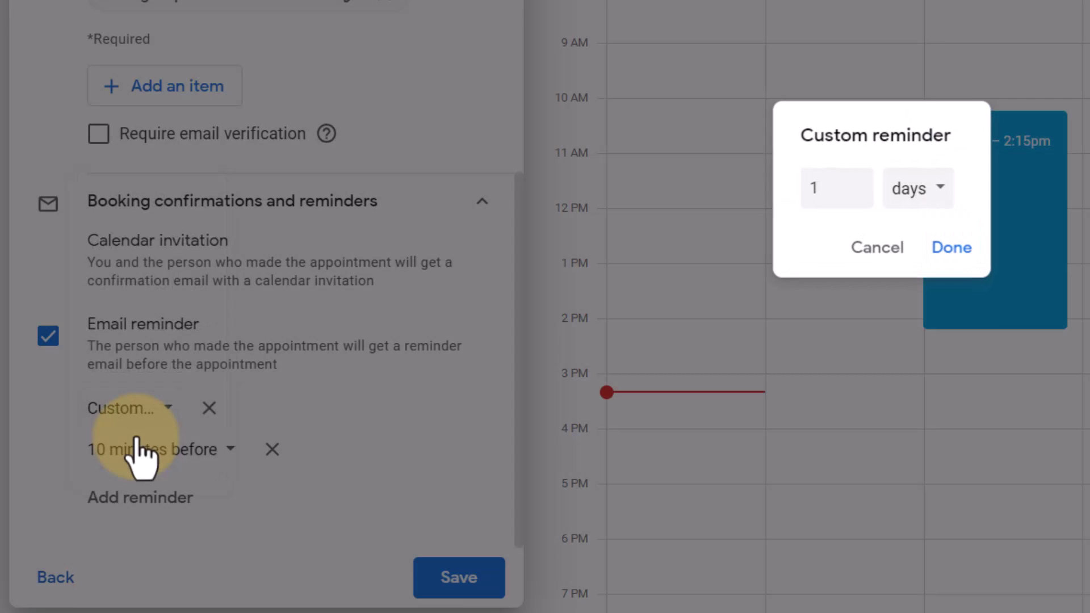
pyautogui.doubleClick(837, 193)
pyautogui.write('3')
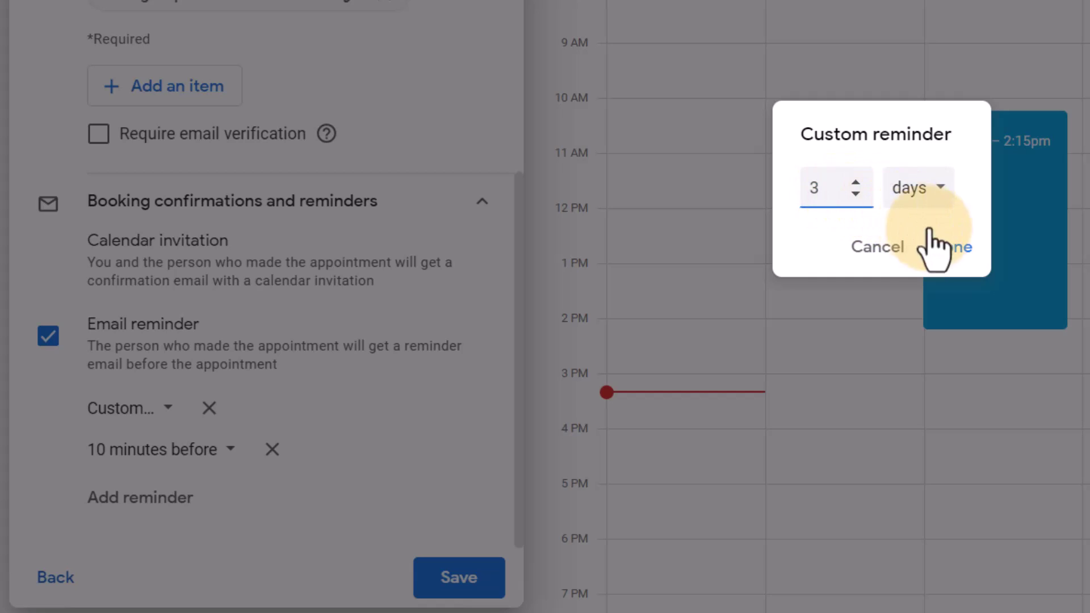
pyautogui.click(950, 247)
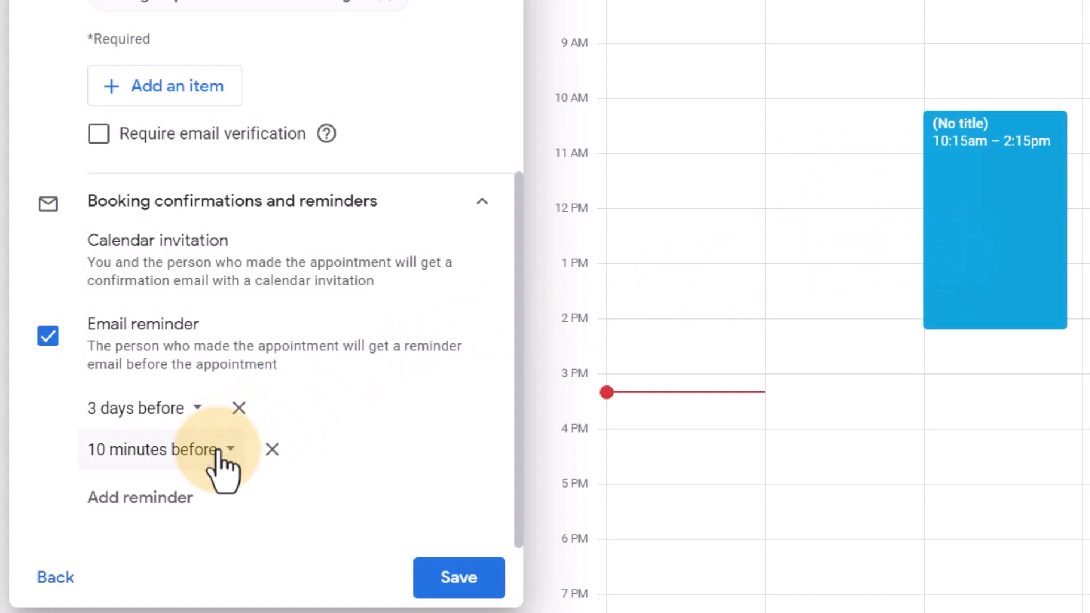
pyautogui.click(222, 453)
pyautogui.click(149, 443)
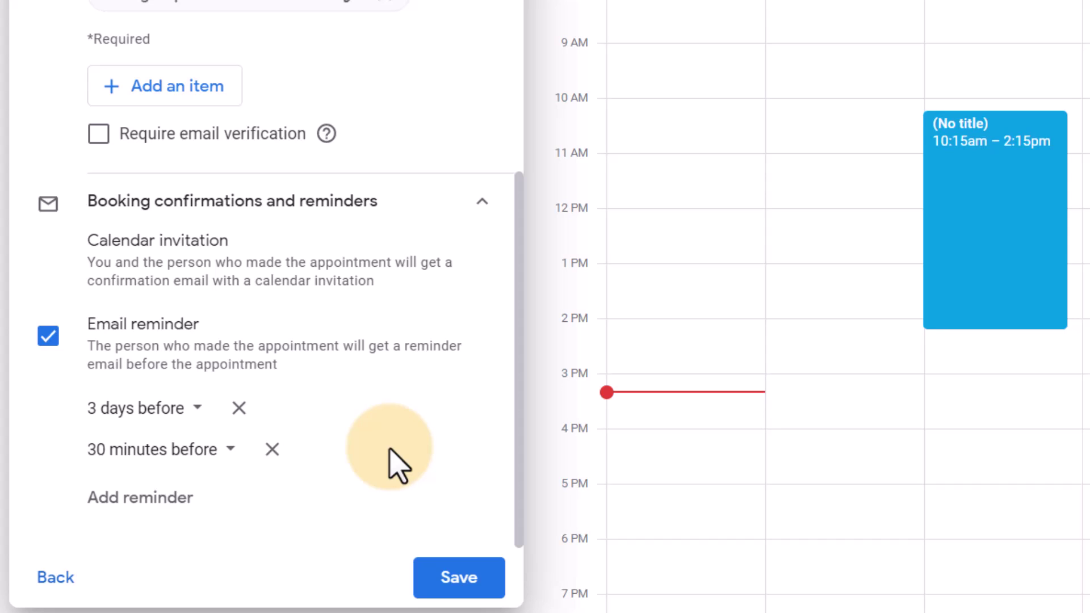
# - Save the appointment schedule and show its booking page from Thursday 28 July
pyautogui.click(461, 582)
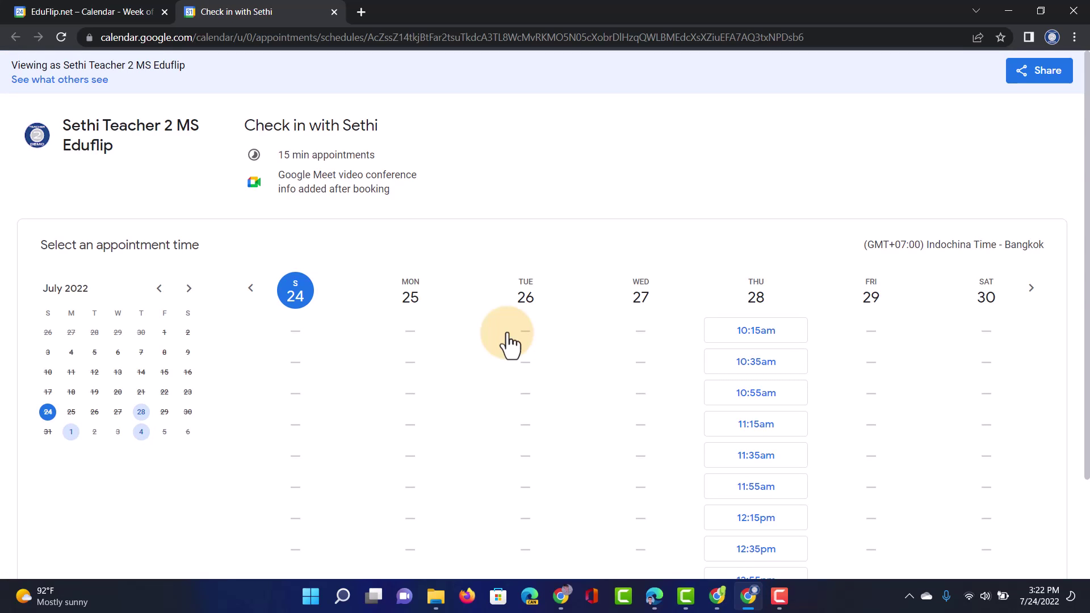
pyautogui.click(142, 413)
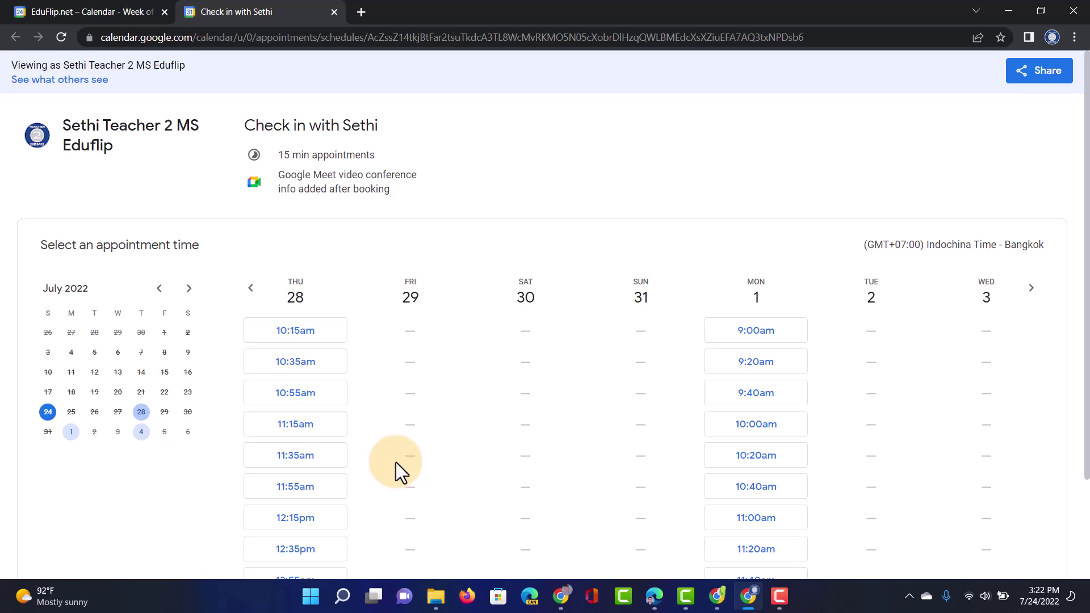
# - Book the Monday 1 August 10:00 slot with a new first name and 'Demo student Year 5' details
pyautogui.click(763, 430)
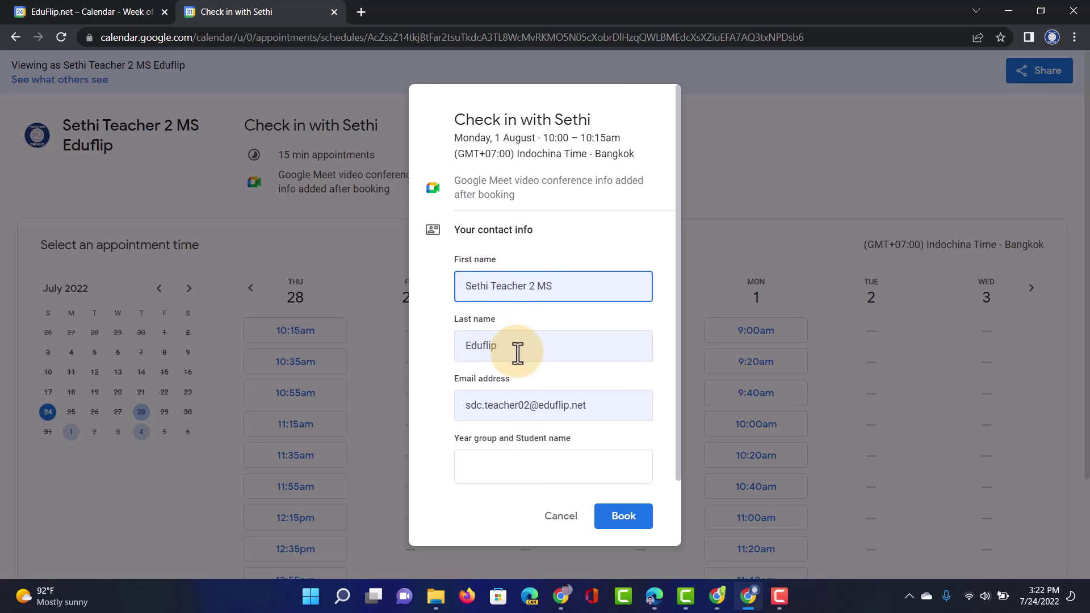
pyautogui.scroll(-1, 520, 366)
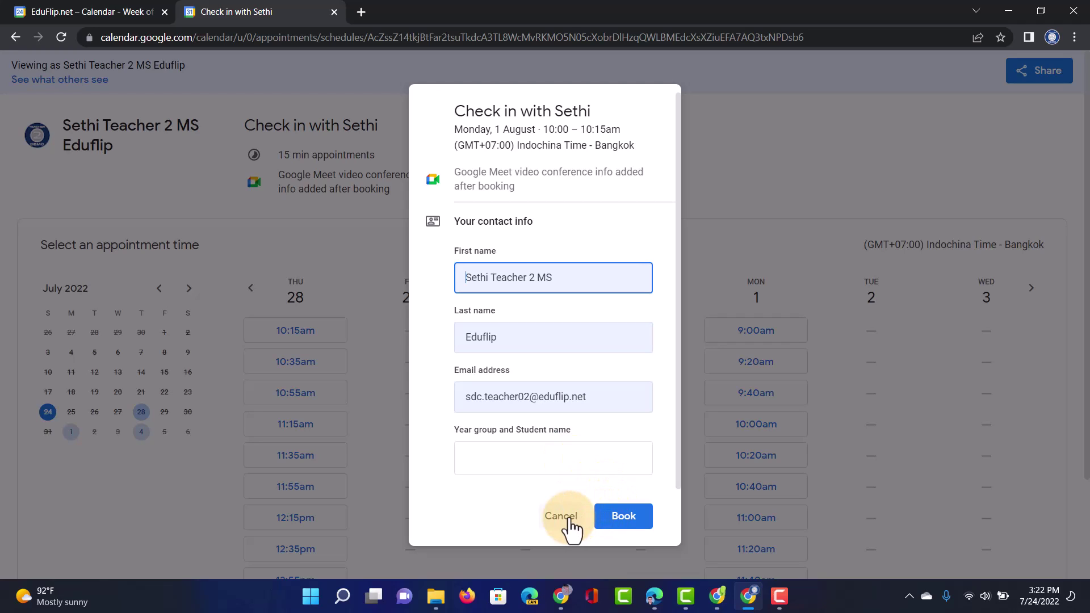
pyautogui.tripleClick(511, 279)
pyautogui.write('Sethi')
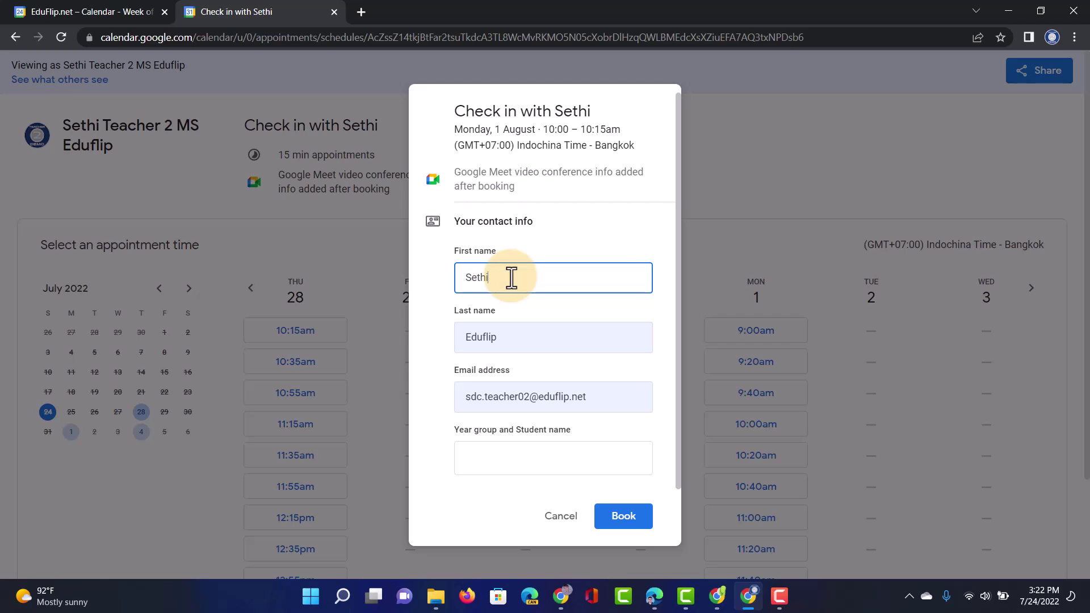
pyautogui.click(500, 466)
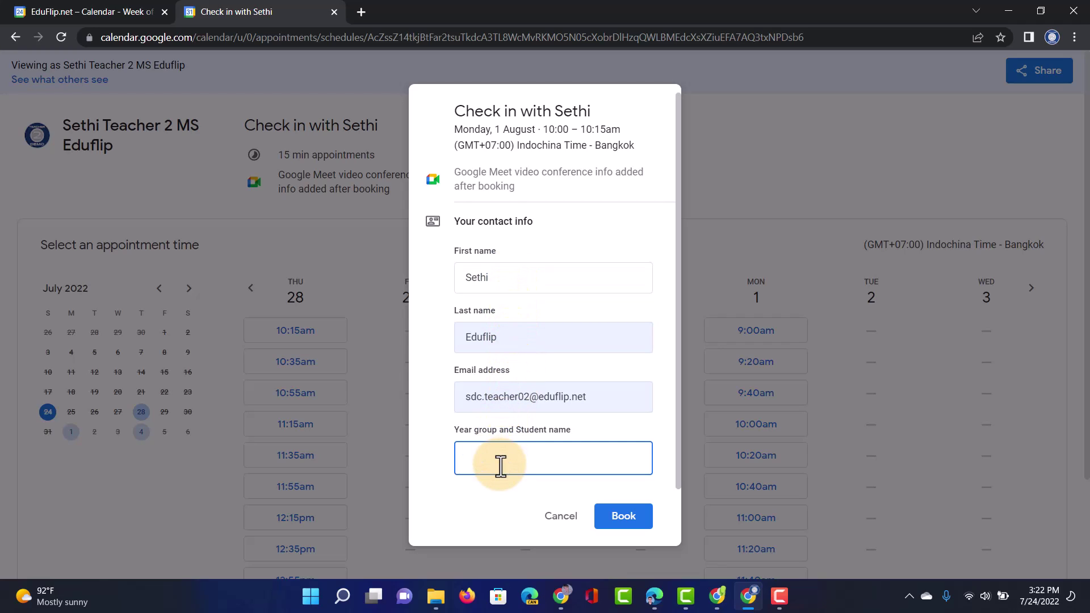
pyautogui.write('Demo student Year 5')
pyautogui.click(646, 527)
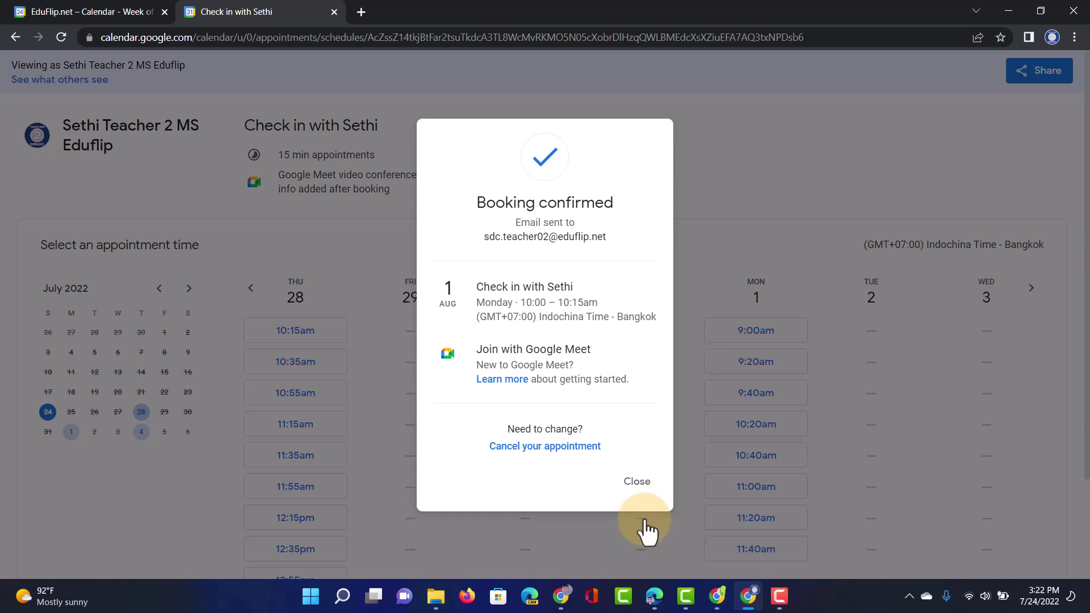
# - Dismiss the confirmation, go to the 31 Jul–6 Aug week and open Monday's 10:00 booking
pyautogui.click(638, 483)
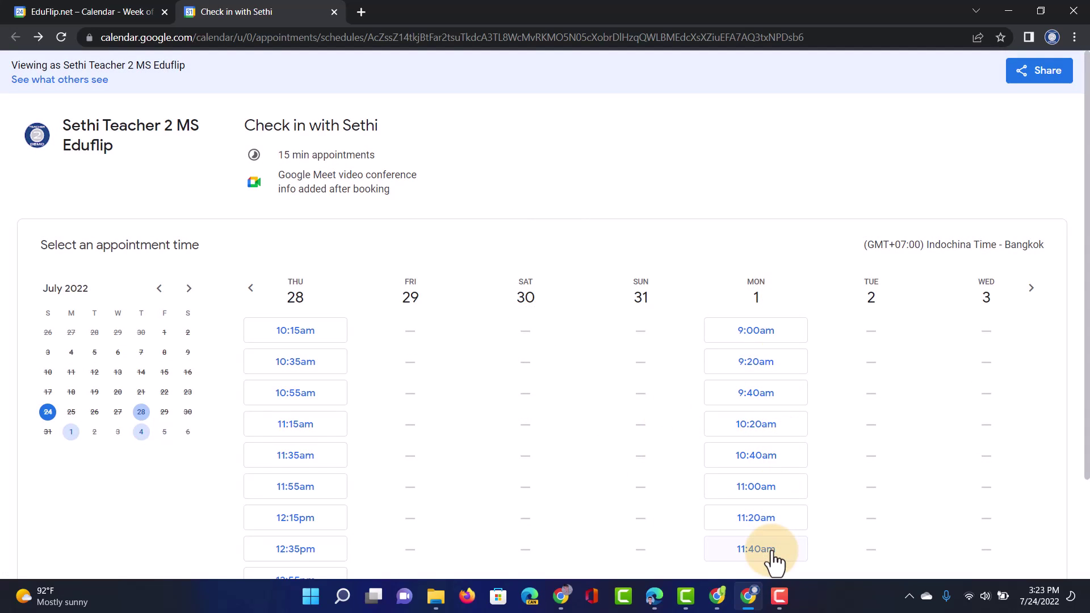
pyautogui.scroll(-2, 775, 563)
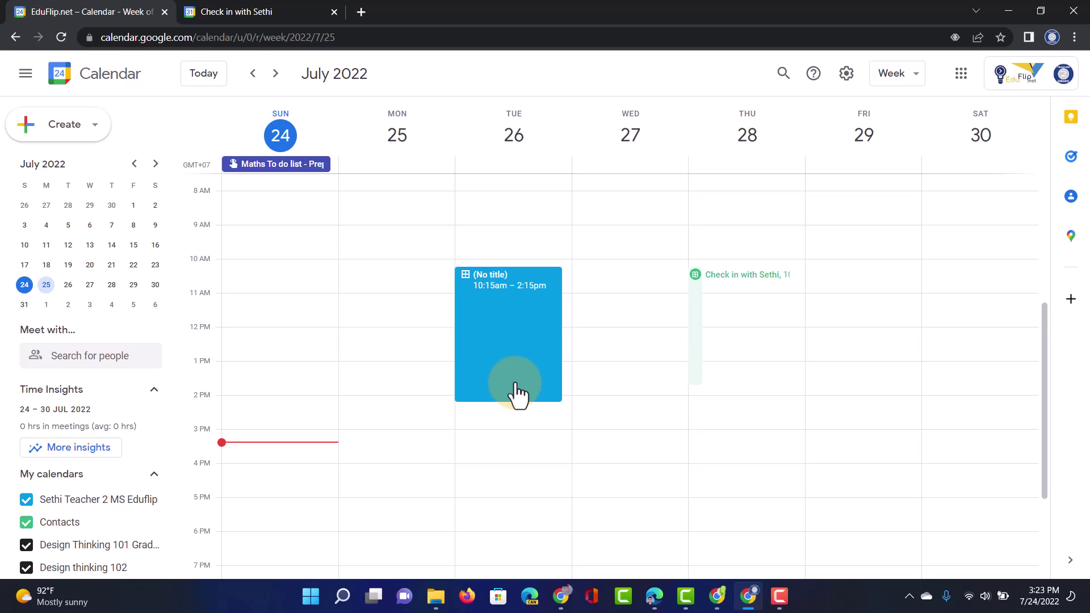
pyautogui.click(276, 74)
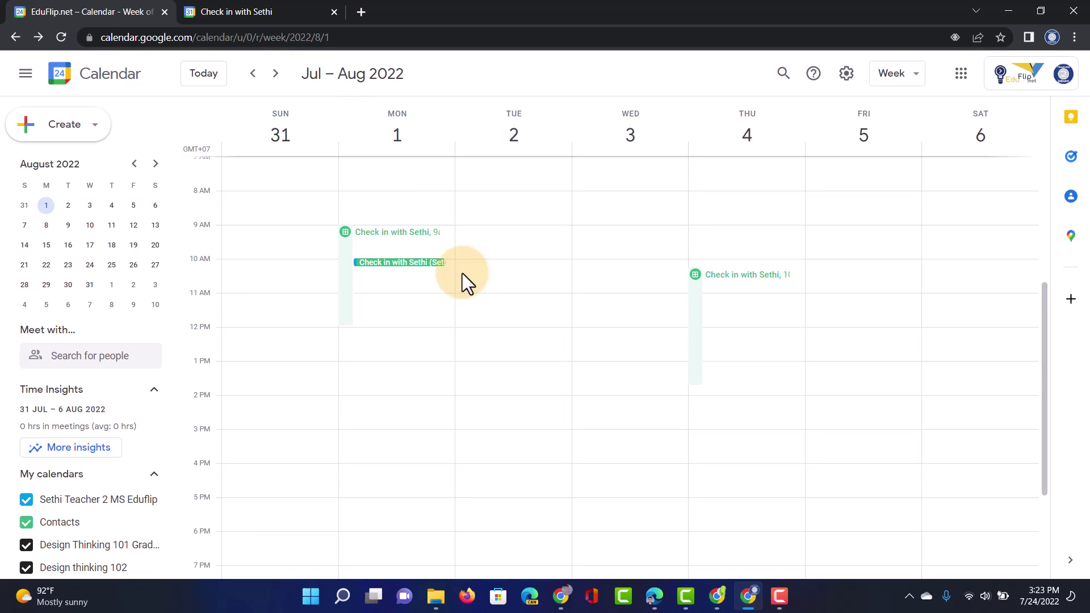
pyautogui.click(425, 263)
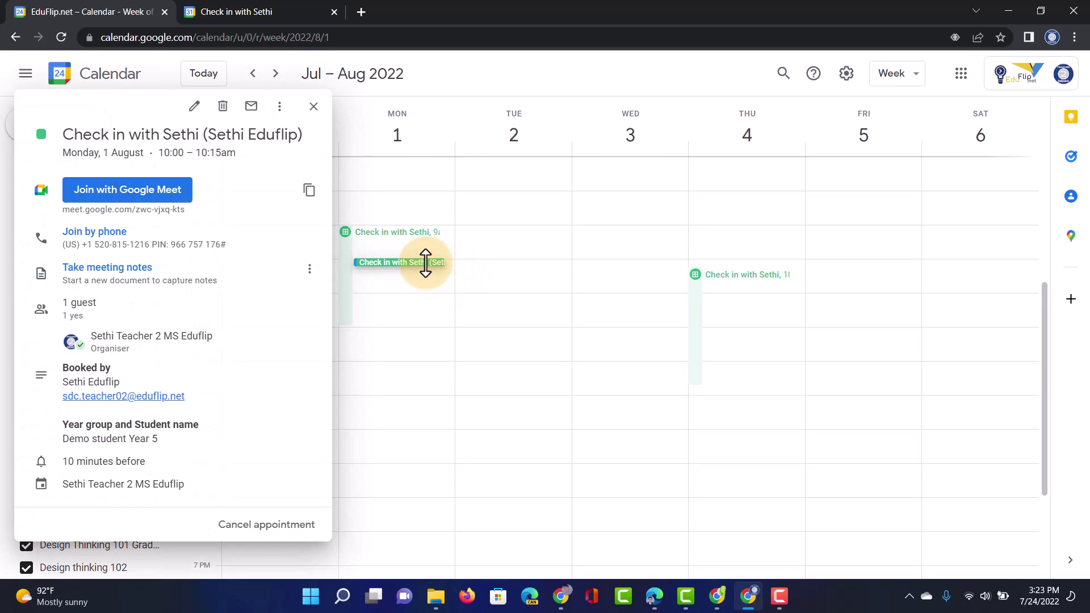